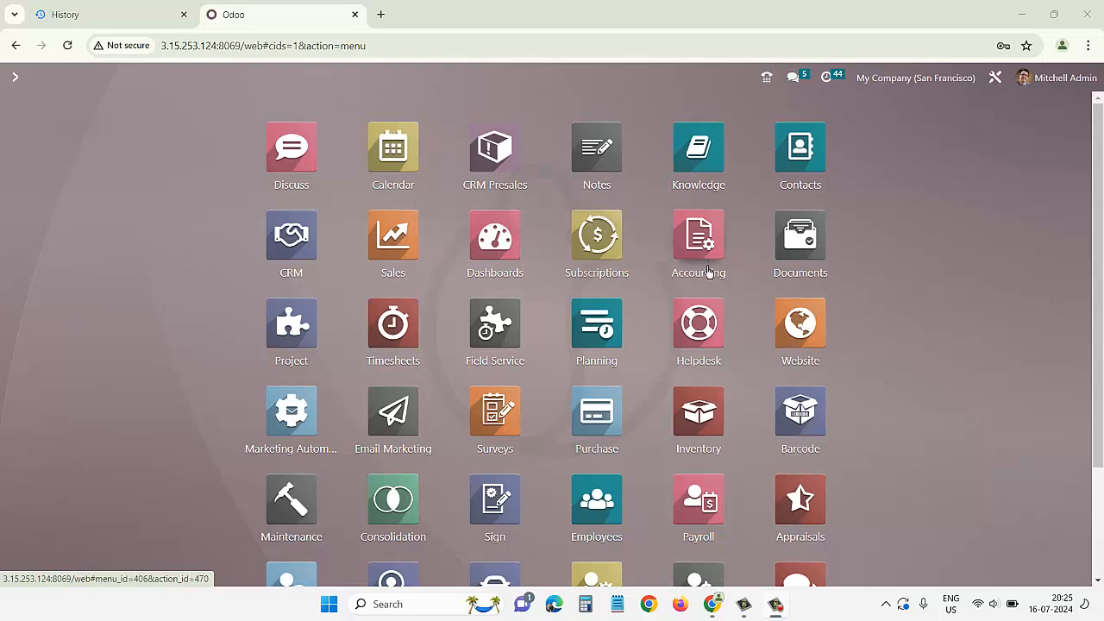
- Create a new deferred expense model in Accounting and name it "Yearly Prepayments"
{"action": "left_click", "coordinate": [705, 248]}
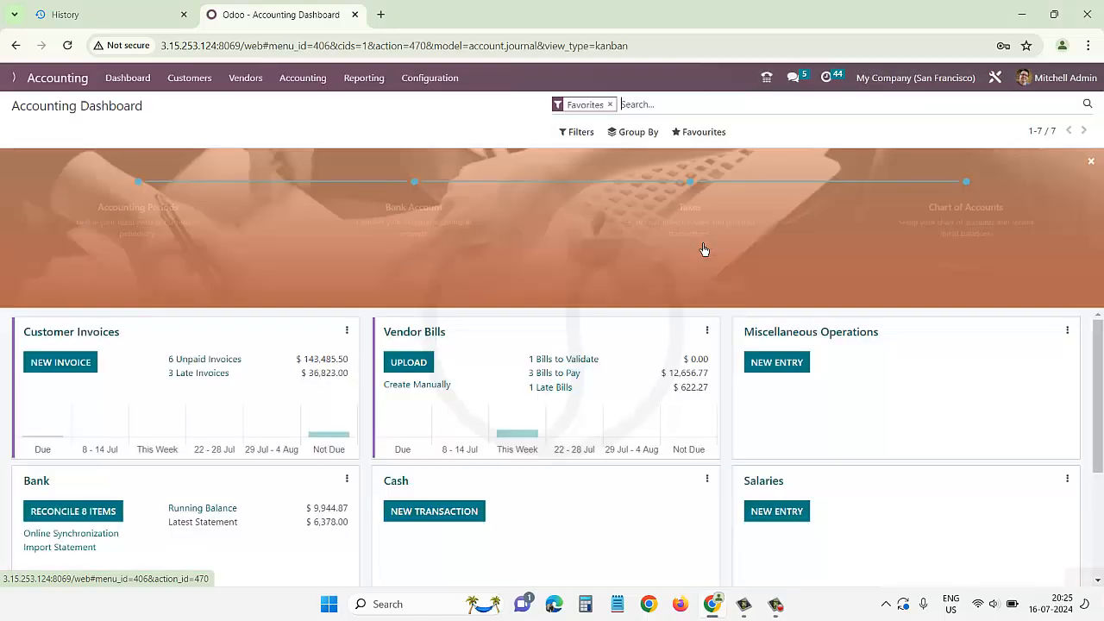
{"action": "left_click", "coordinate": [439, 83]}
{"action": "scroll", "coordinate": [444, 276], "scroll_direction": "down", "scroll_amount": 1}
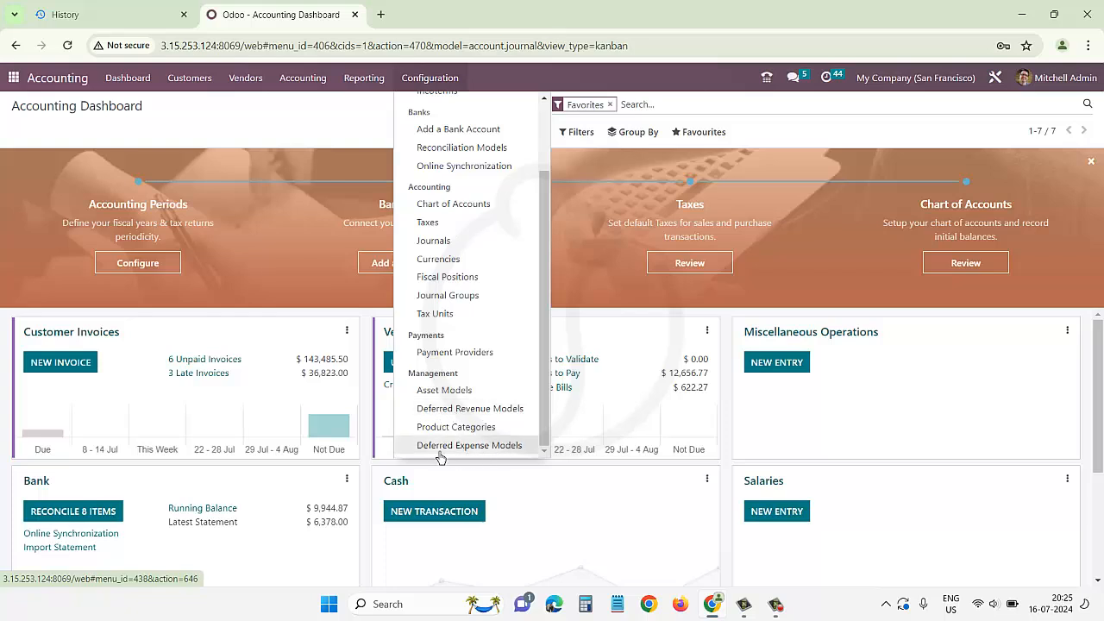
{"action": "left_click", "coordinate": [486, 447]}
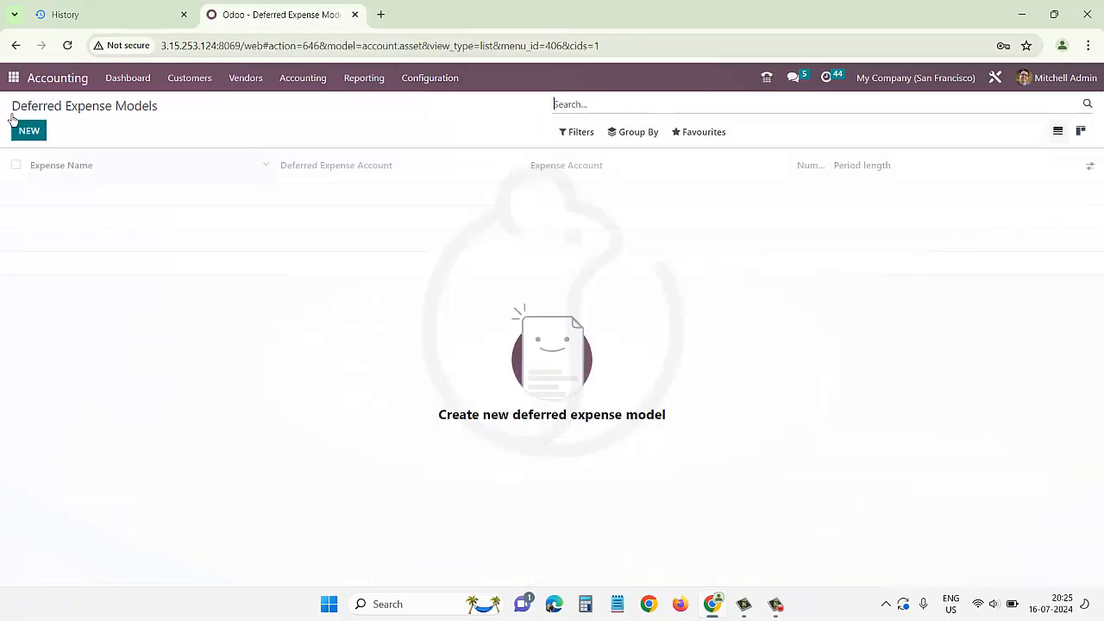
{"action": "left_click", "coordinate": [39, 135]}
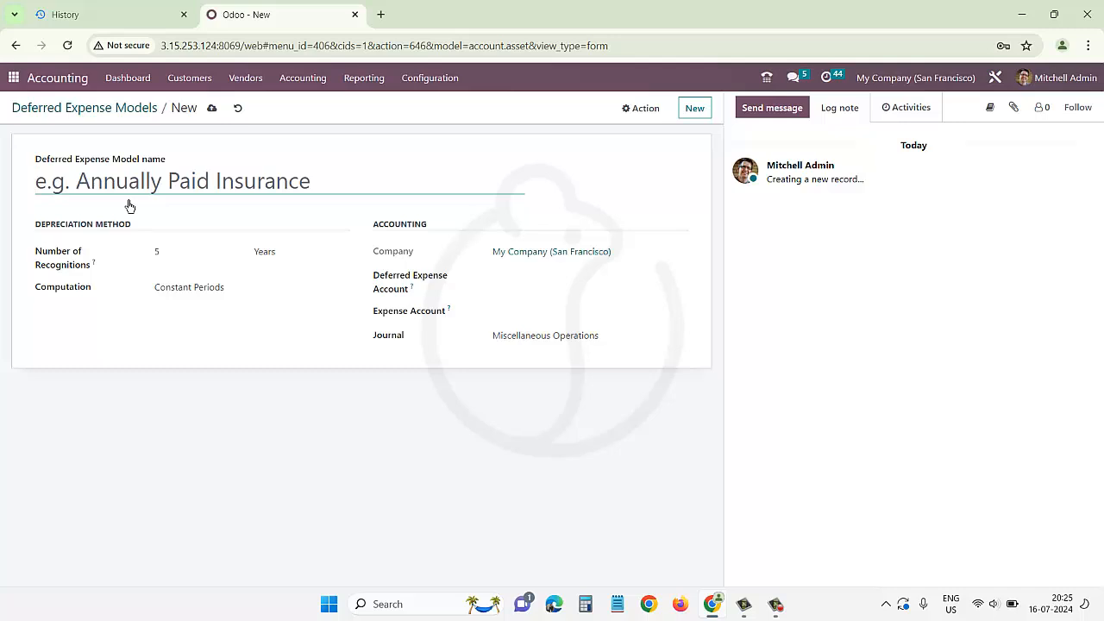
{"action": "type", "text": "Yearly"}
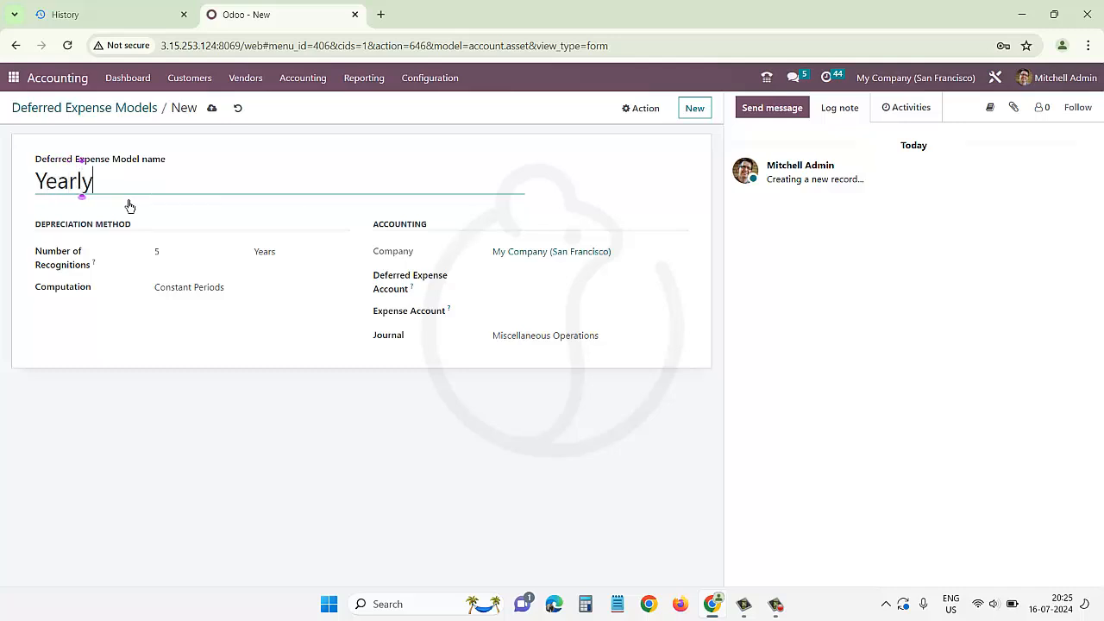
{"action": "type", "text": " Prepayments"}
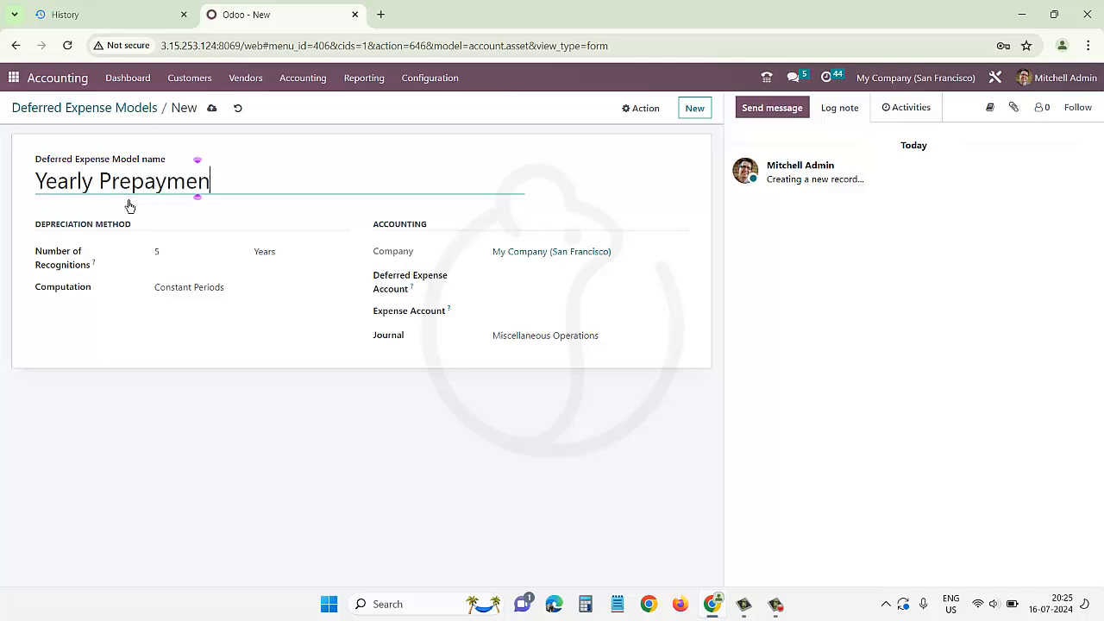
- Set the model's number of recognitions to 12 with Months as the period length
{"action": "left_click", "coordinate": [175, 261]}
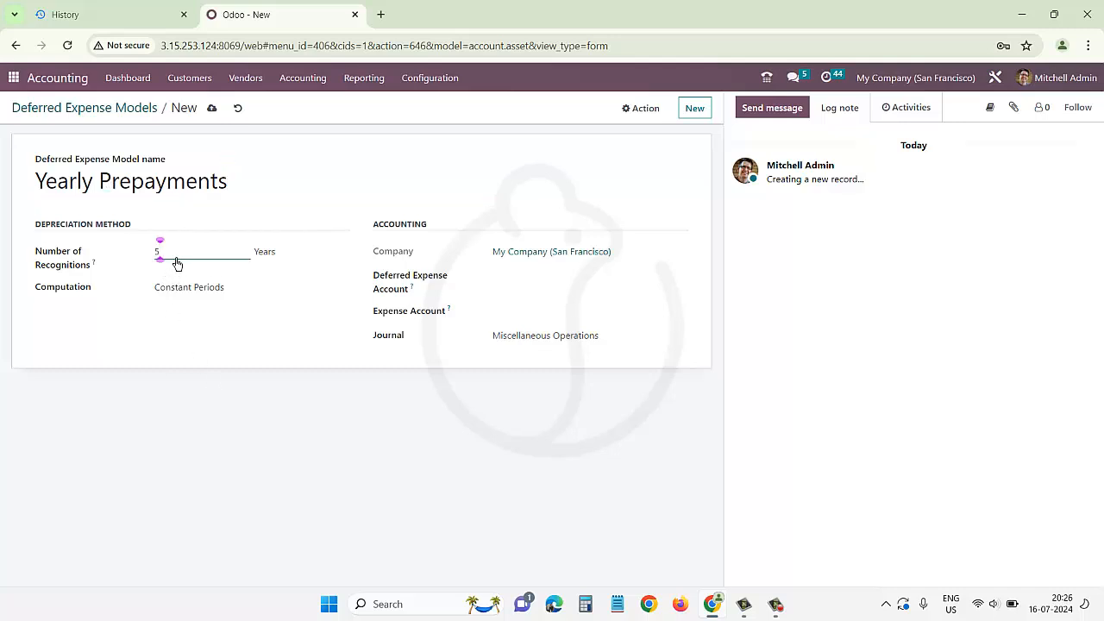
{"action": "double_click", "coordinate": [159, 258]}
{"action": "type", "text": "12"}
{"action": "left_click", "coordinate": [283, 260]}
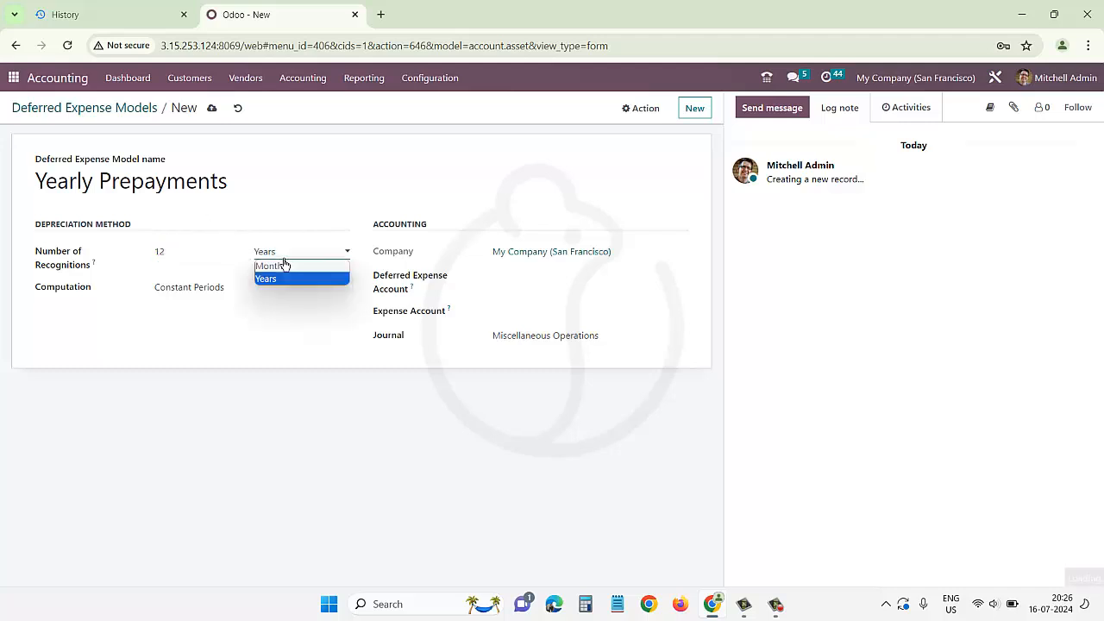
{"action": "left_click", "coordinate": [277, 270]}
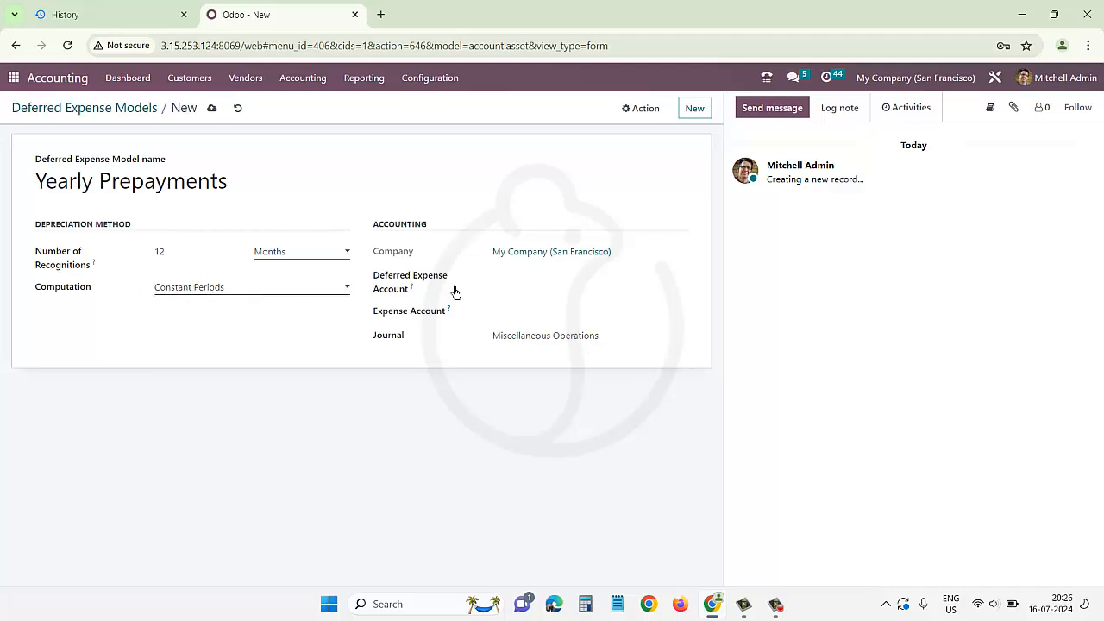
- Insert "Warehouse Rent" into the model name so that it reads "Yearly Warehouse Rent Prepayments"
{"action": "left_click", "coordinate": [524, 287]}
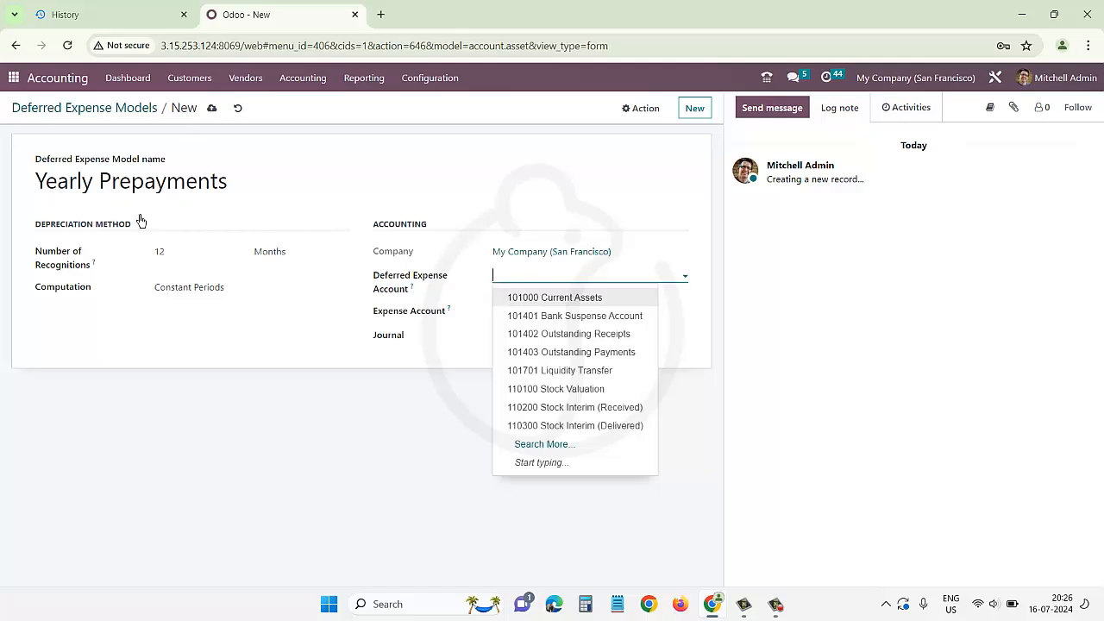
{"action": "left_click", "coordinate": [100, 191]}
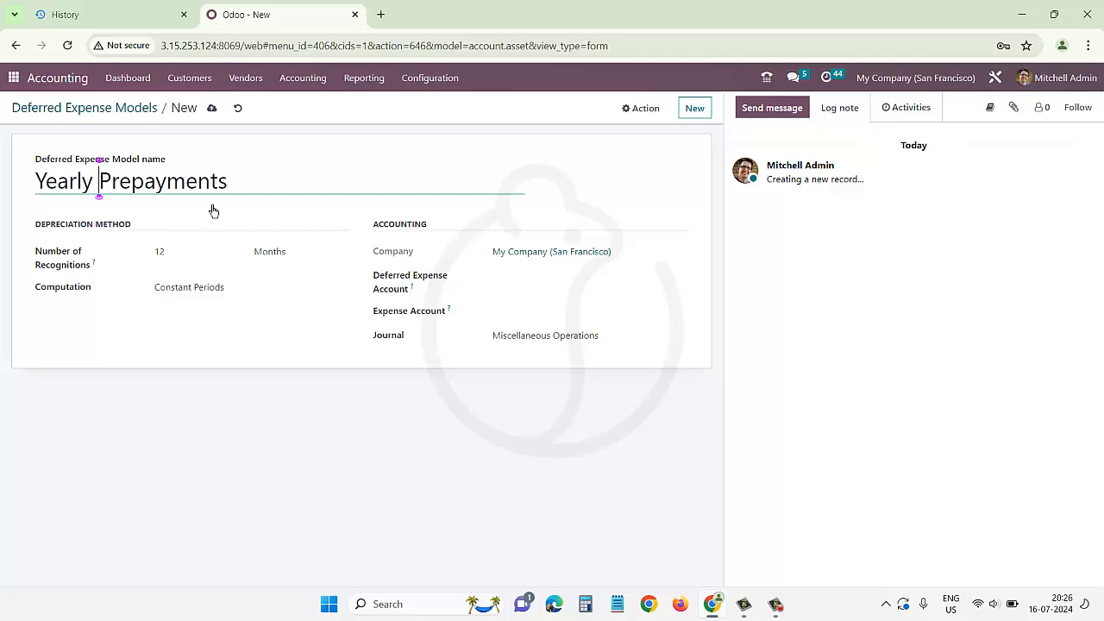
{"action": "type", "text": "Warehouse Rent"}
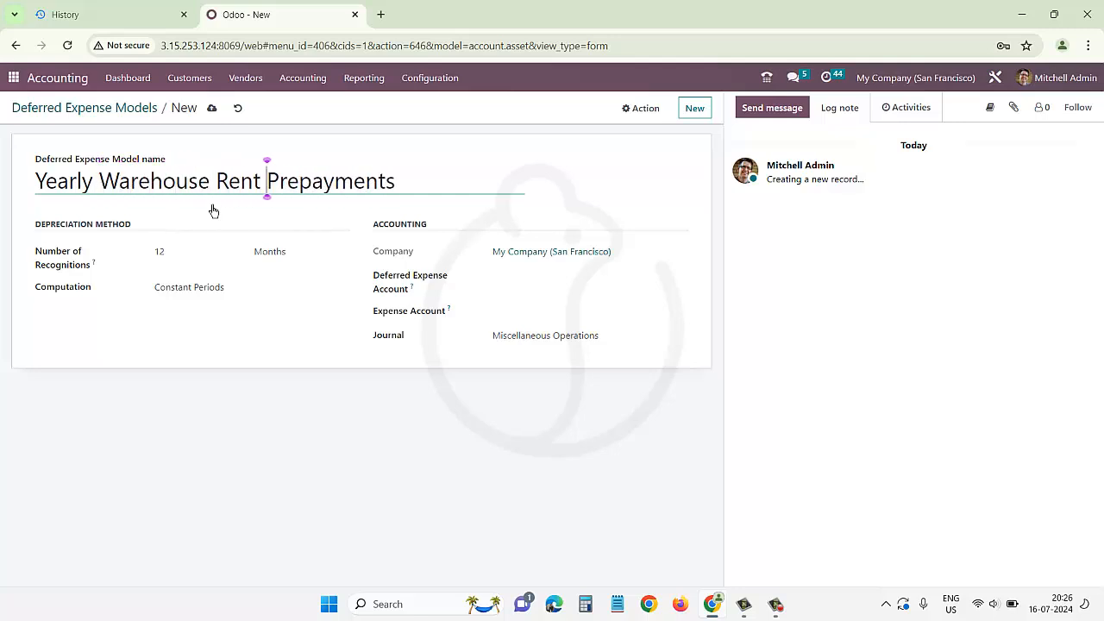
- Set the model's deferred expense account to 141010 Prepaid Warehouse Rent
{"action": "left_click", "coordinate": [526, 278]}
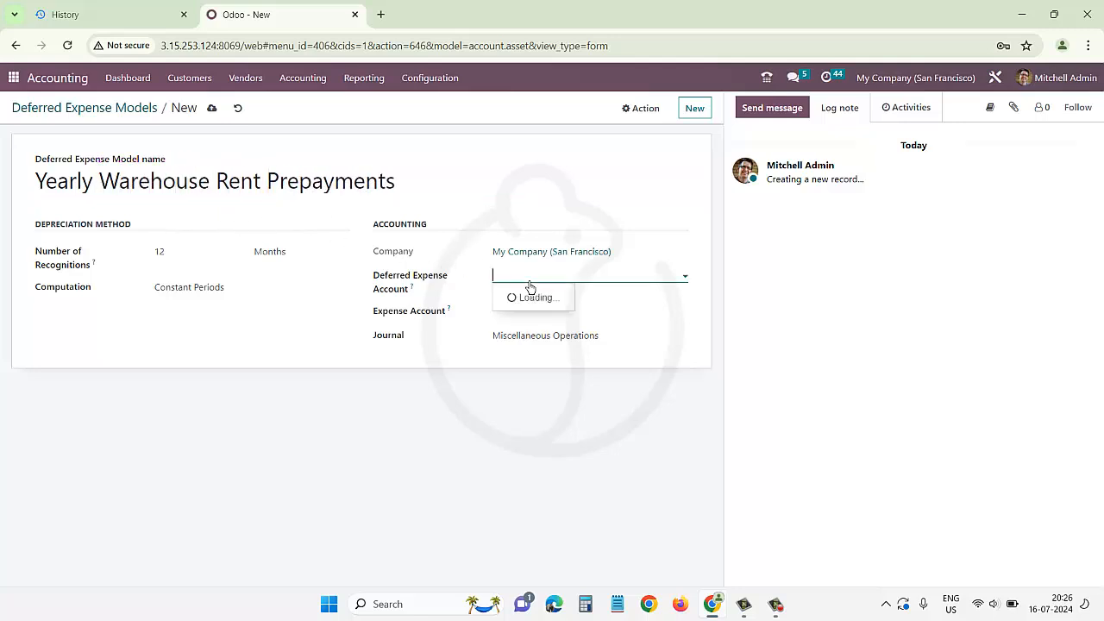
{"action": "type", "text": "p"}
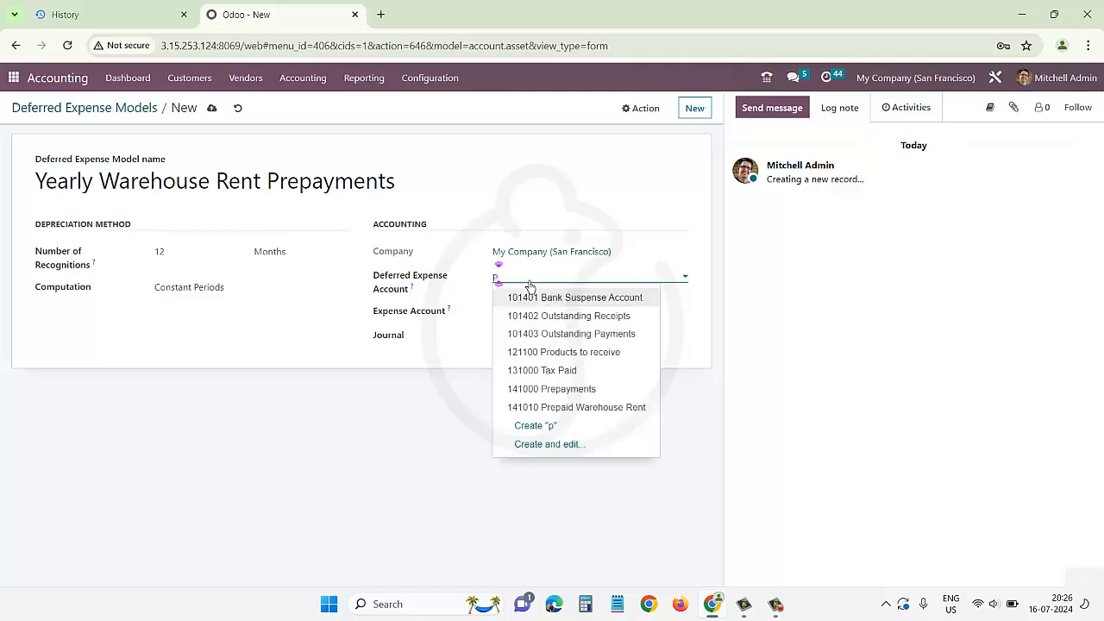
{"action": "key", "text": "BackSpace"}
{"action": "type", "text": "ware"}
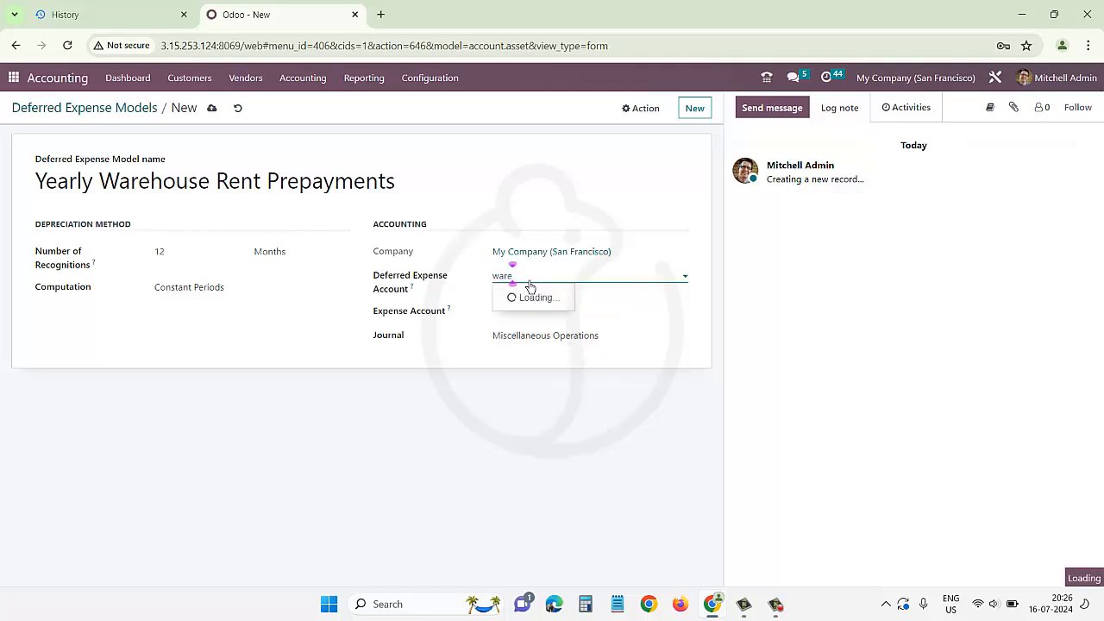
{"action": "key", "text": "Return"}
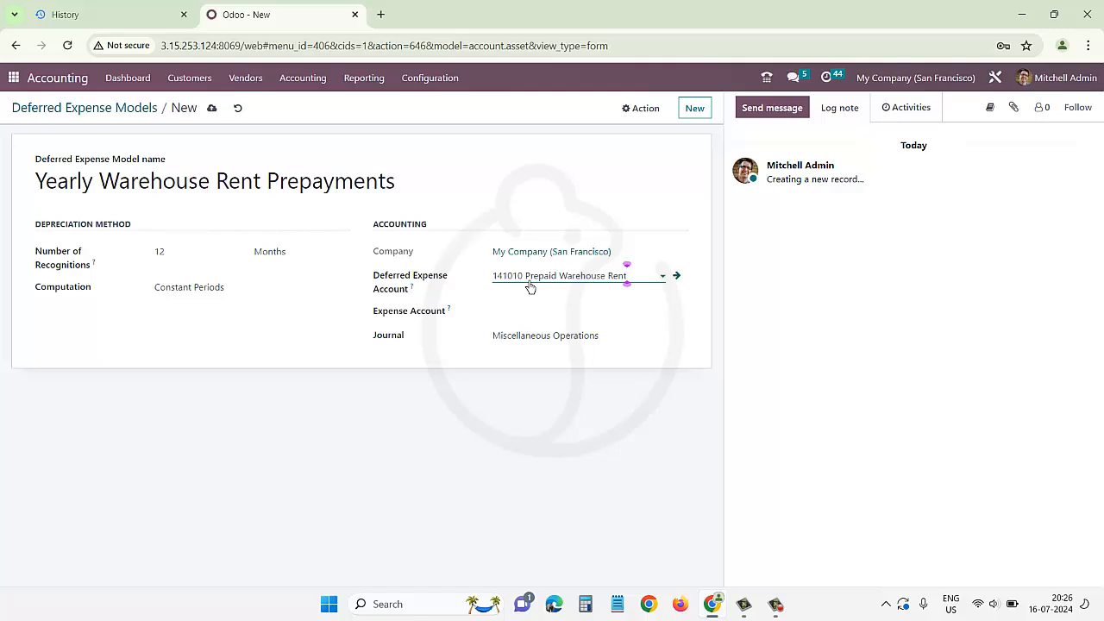
- Set the expense account to 612000 Warehouse Rent, then save the deferred expense model and return to the model list
{"action": "left_click", "coordinate": [518, 317]}
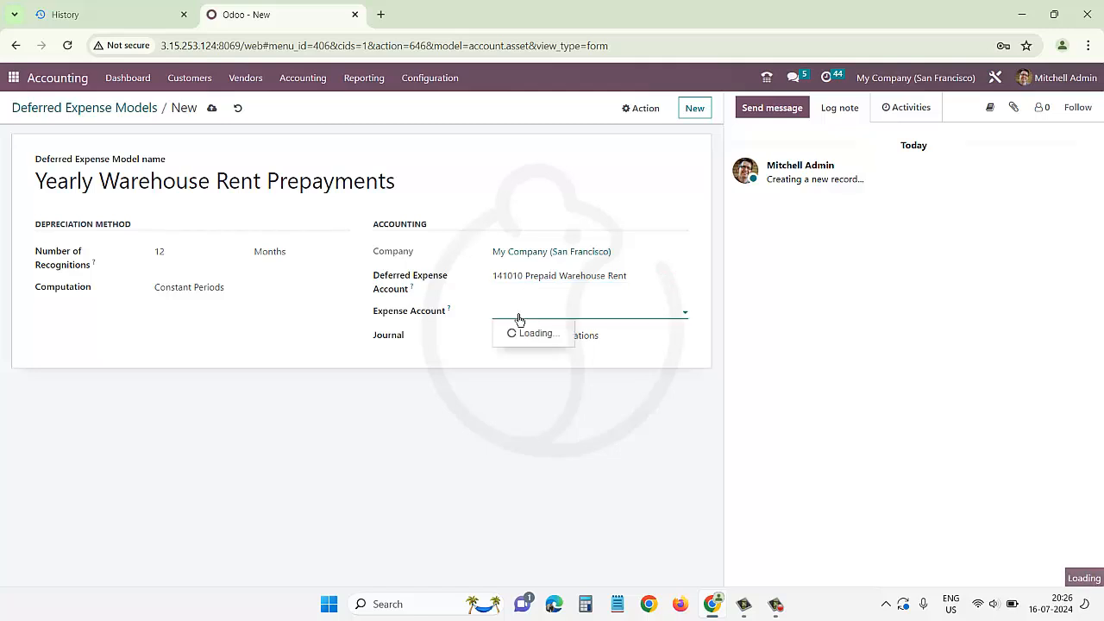
{"action": "type", "text": "ware"}
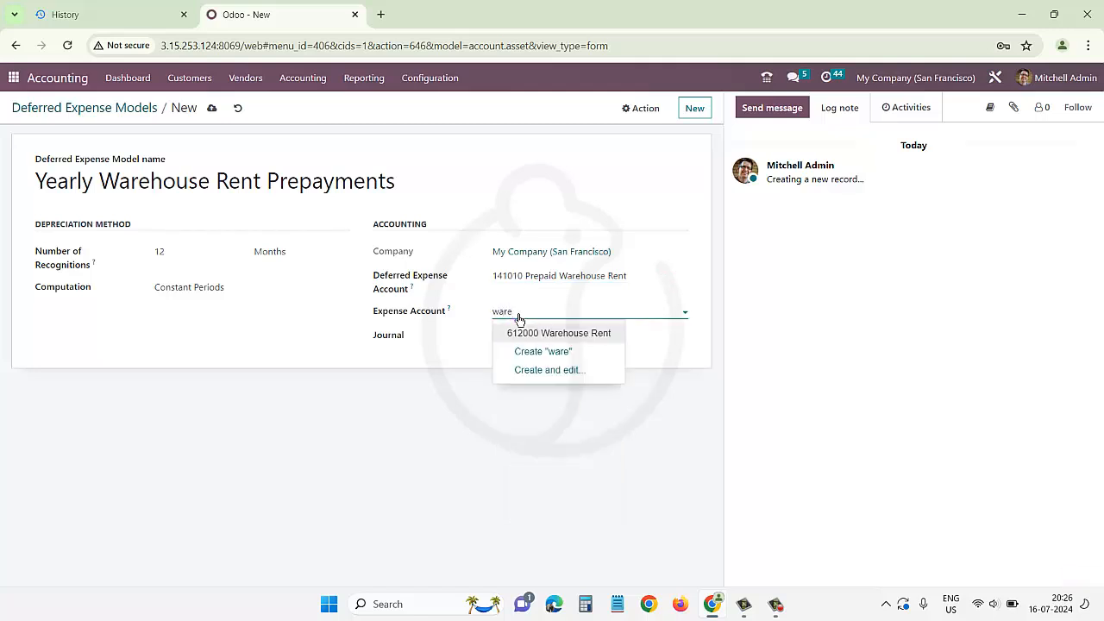
{"action": "key", "text": "Return"}
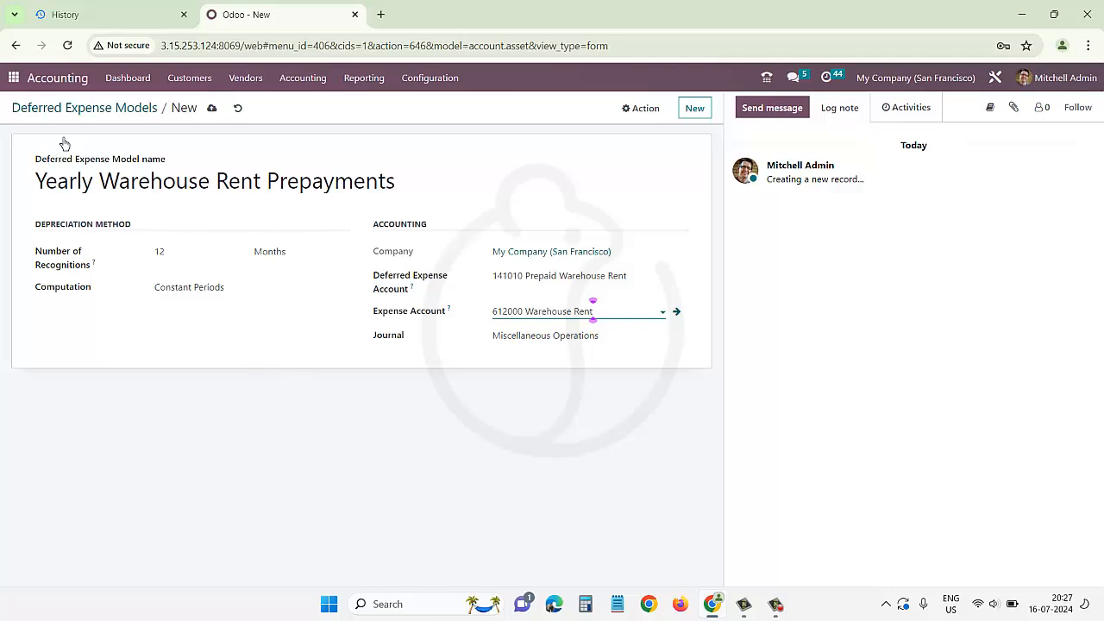
{"action": "left_click", "coordinate": [215, 113]}
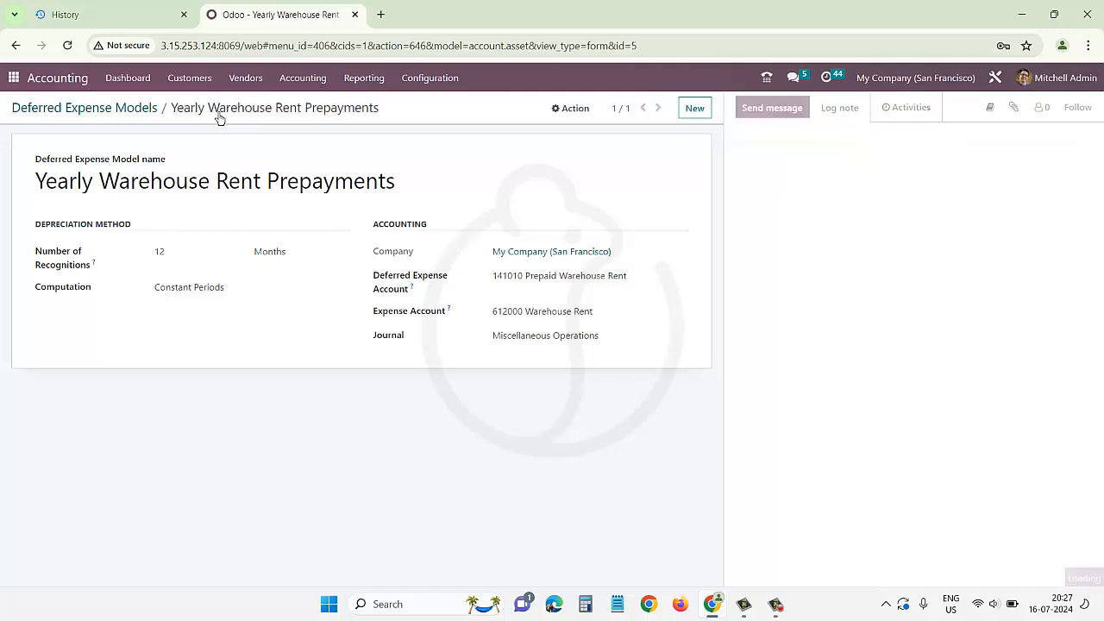
{"action": "left_click", "coordinate": [38, 112]}
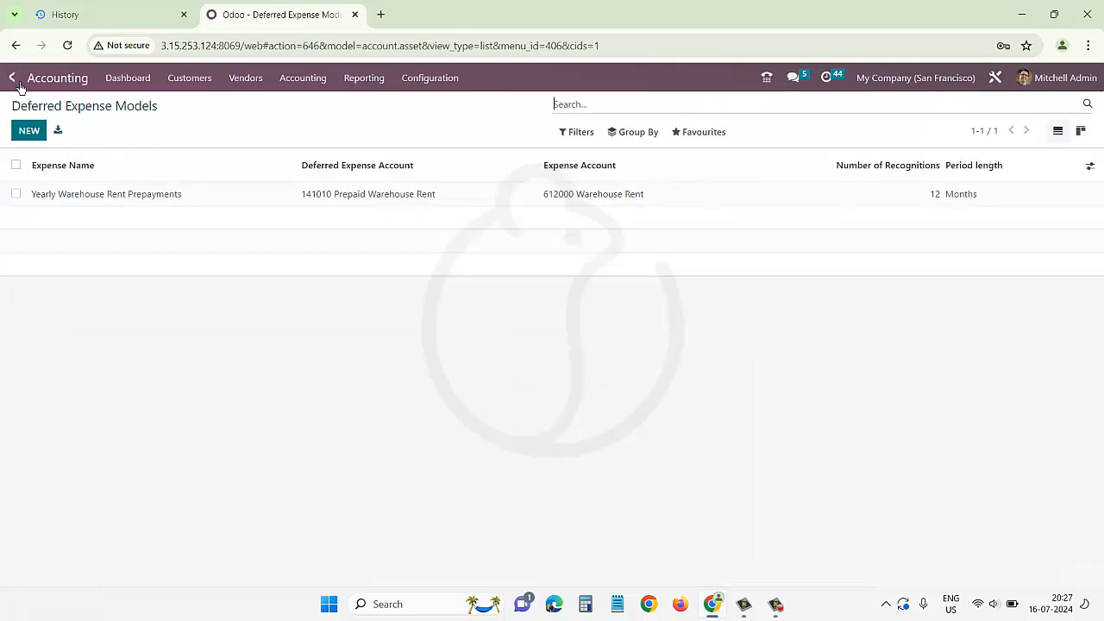
- Create a new vendor bill in Accounting and choose the second suggested contact as its vendor
{"action": "left_click", "coordinate": [14, 78]}
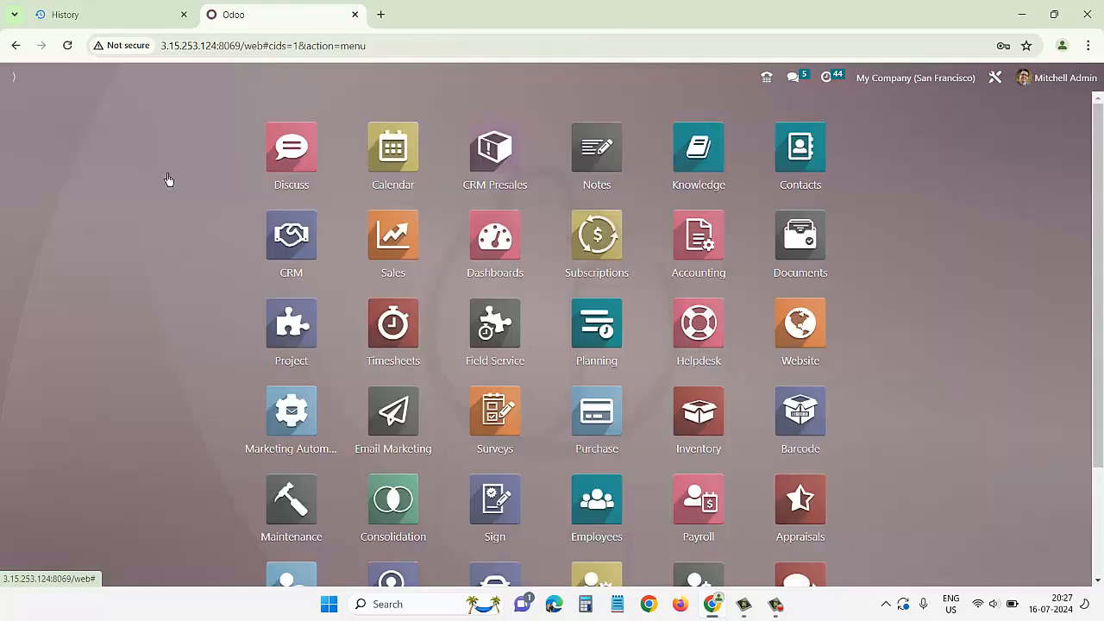
{"action": "left_click", "coordinate": [720, 243]}
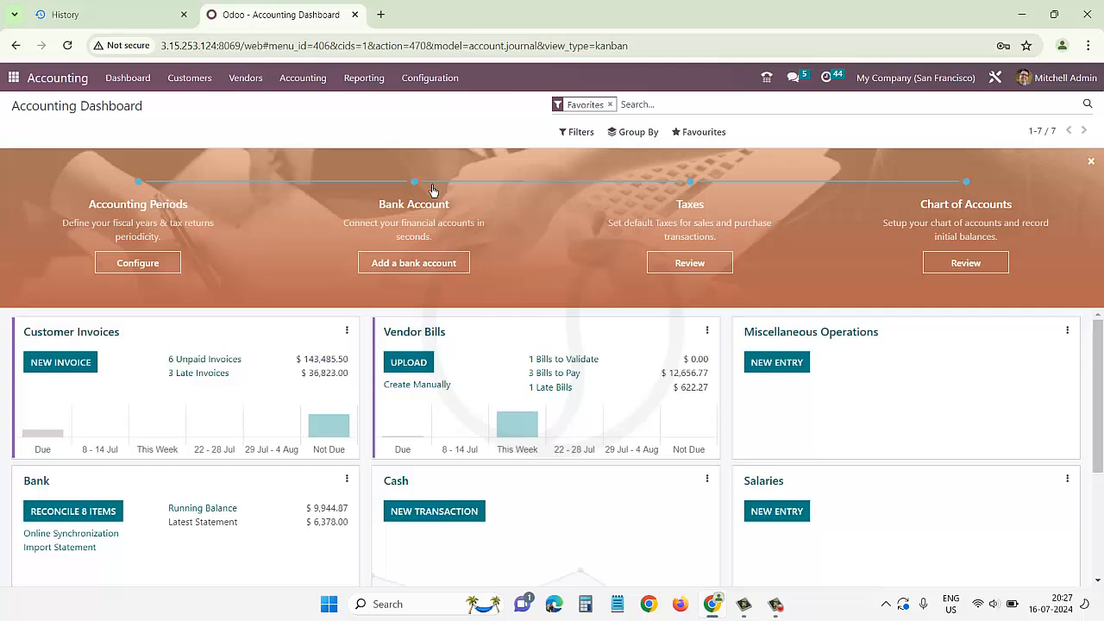
{"action": "left_click", "coordinate": [246, 80]}
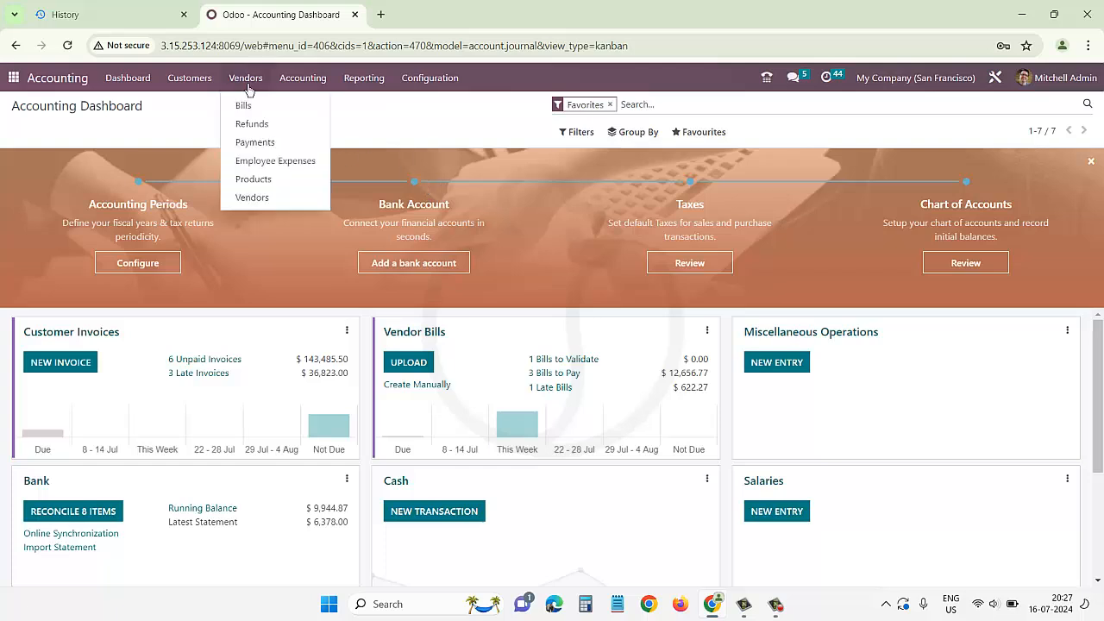
{"action": "left_click", "coordinate": [253, 113]}
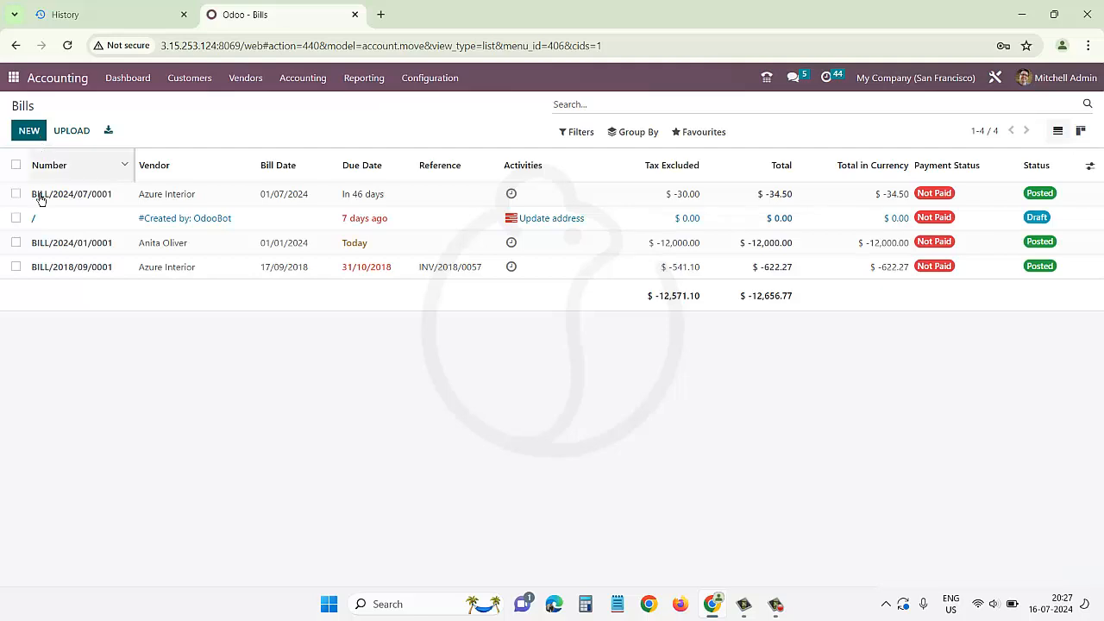
{"action": "left_click", "coordinate": [29, 132]}
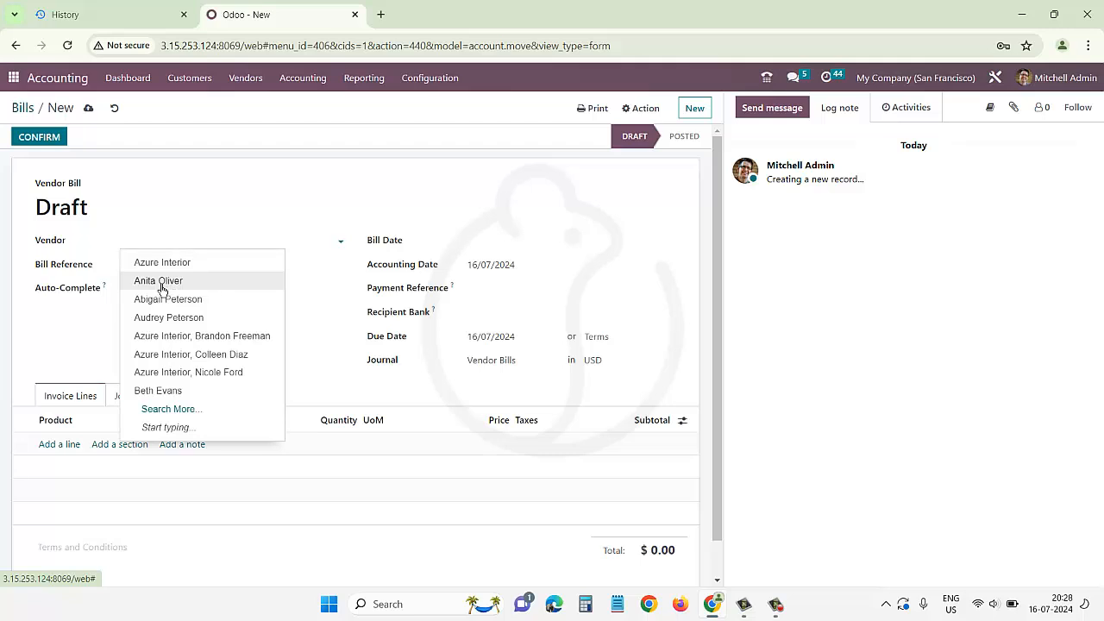
{"action": "left_click", "coordinate": [161, 283]}
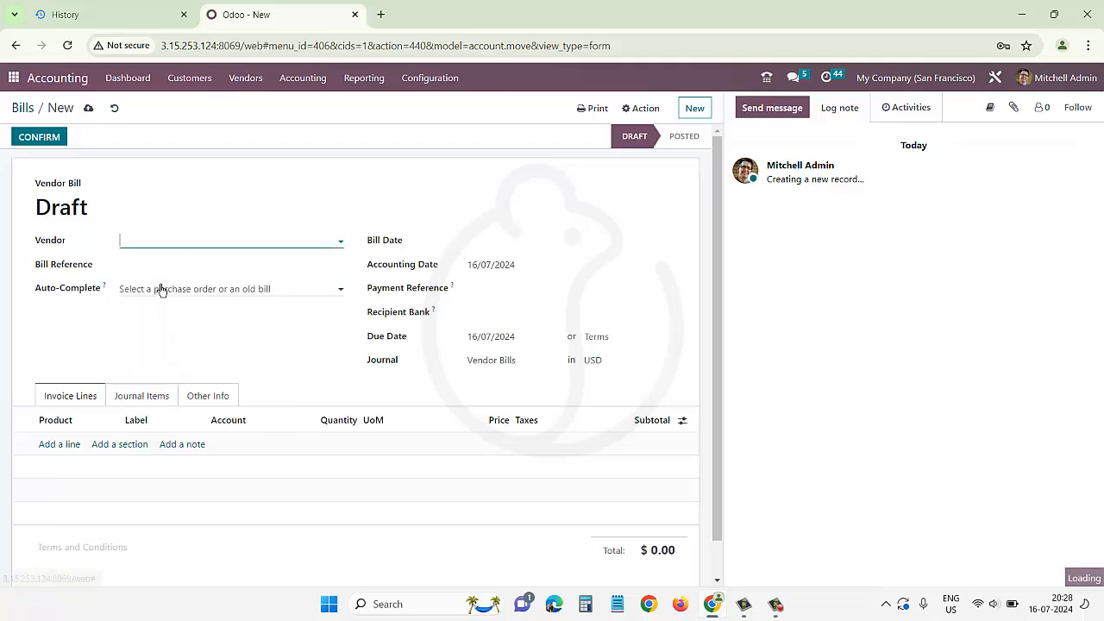
- Set both the bill date and the accounting date of the vendor bill to 01/01/2024
{"action": "left_click", "coordinate": [506, 242]}
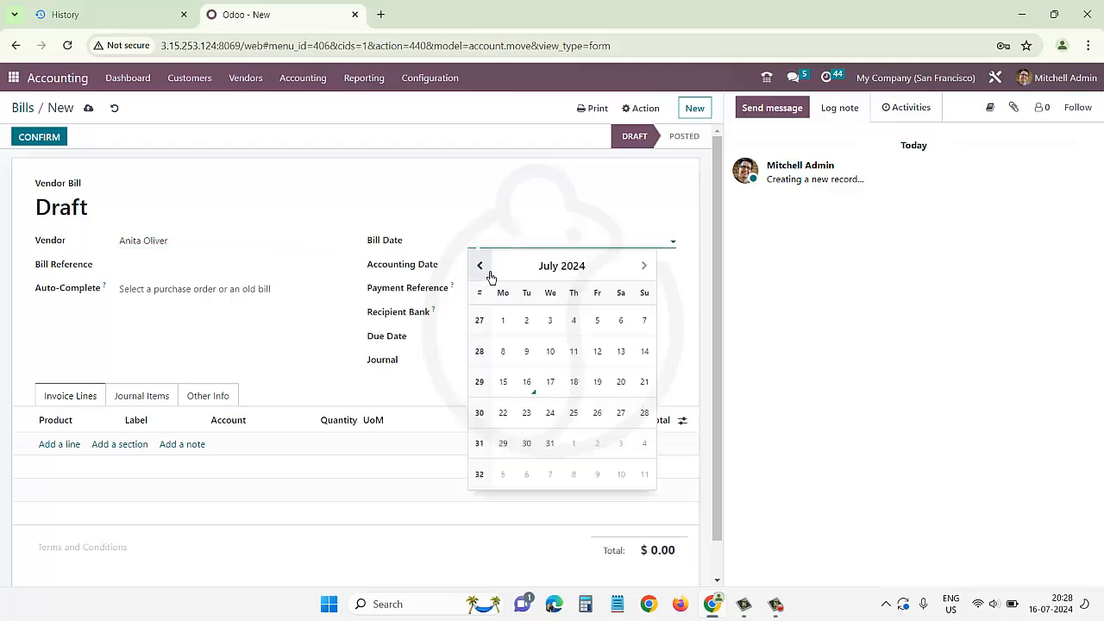
{"action": "left_click", "coordinate": [481, 267]}
{"action": "left_click", "coordinate": [481, 267]}
{"action": "left_click", "coordinate": [481, 267]}
{"action": "left_click", "coordinate": [481, 267]}
{"action": "left_click", "coordinate": [481, 268]}
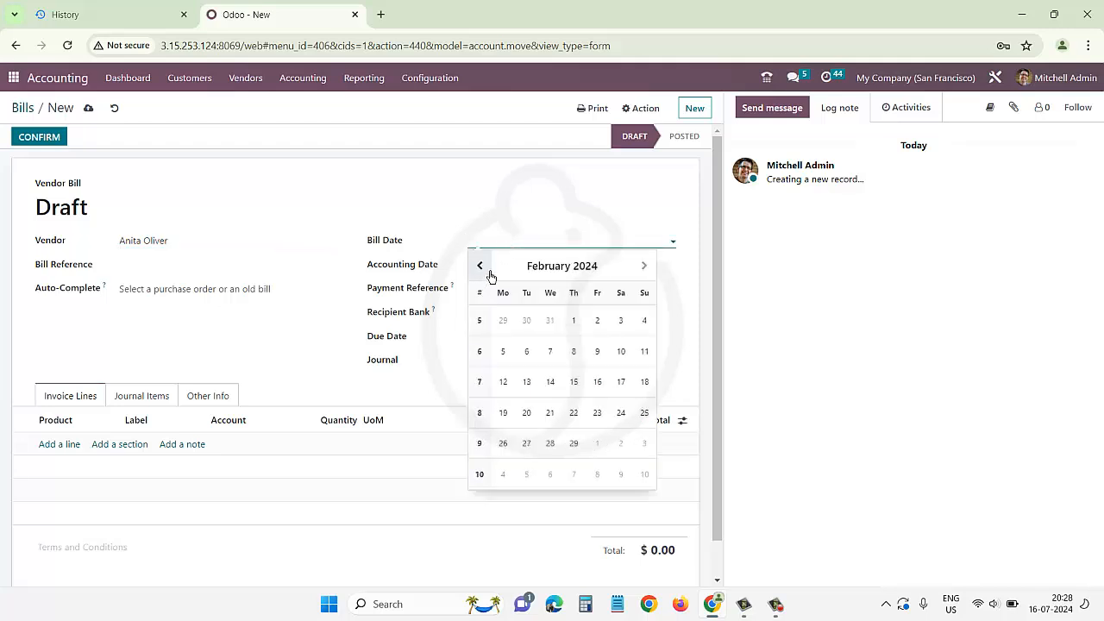
{"action": "left_click", "coordinate": [481, 267]}
{"action": "left_click", "coordinate": [503, 326]}
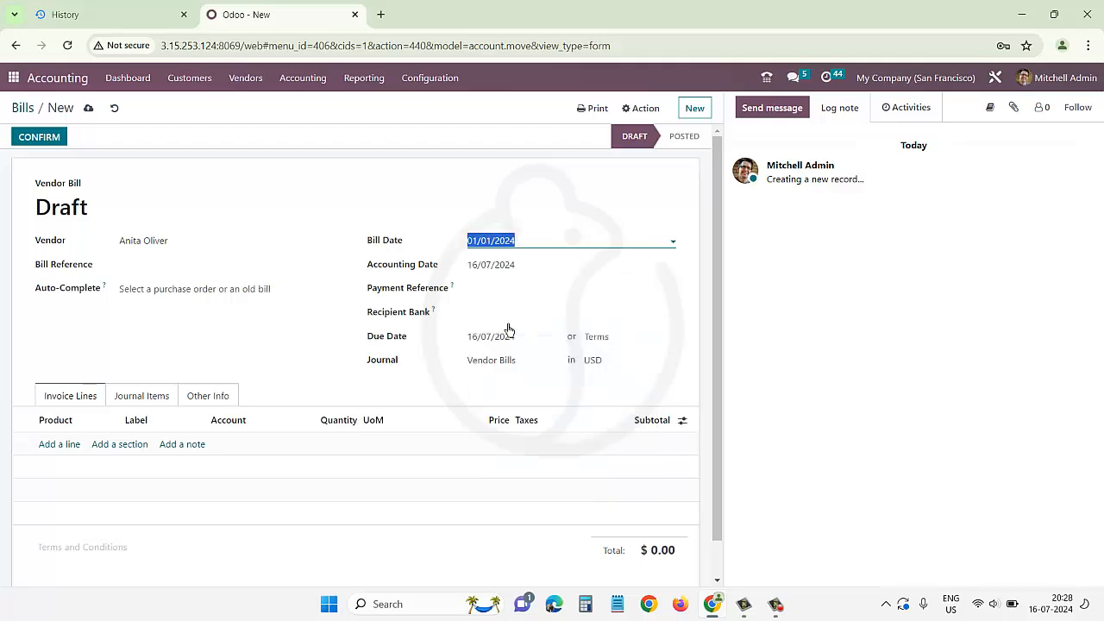
{"action": "left_click", "coordinate": [501, 267]}
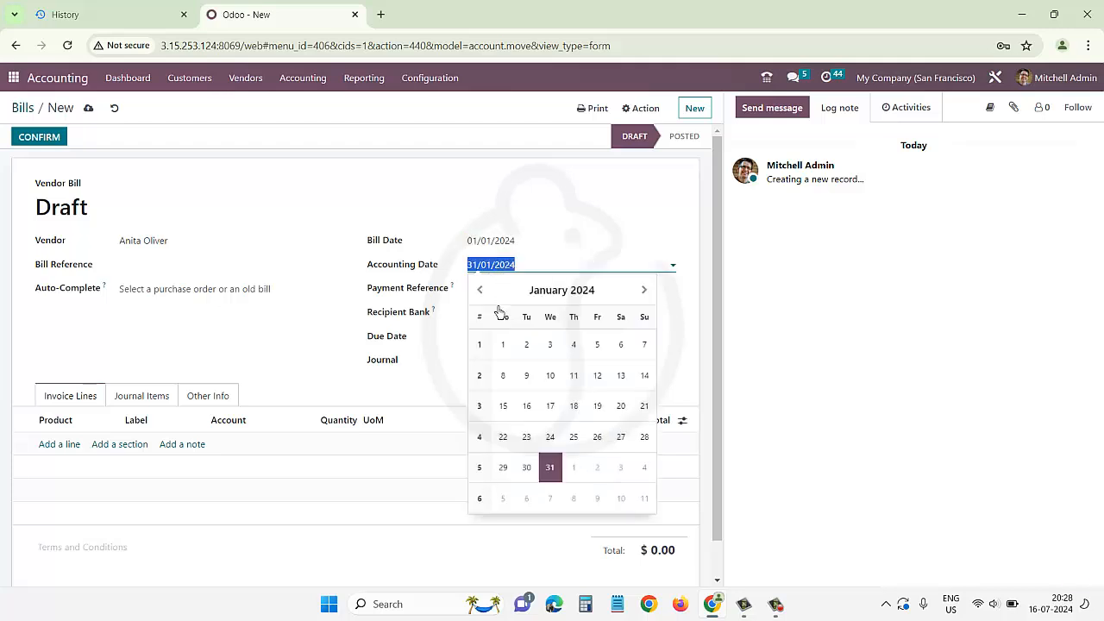
{"action": "left_click", "coordinate": [508, 345]}
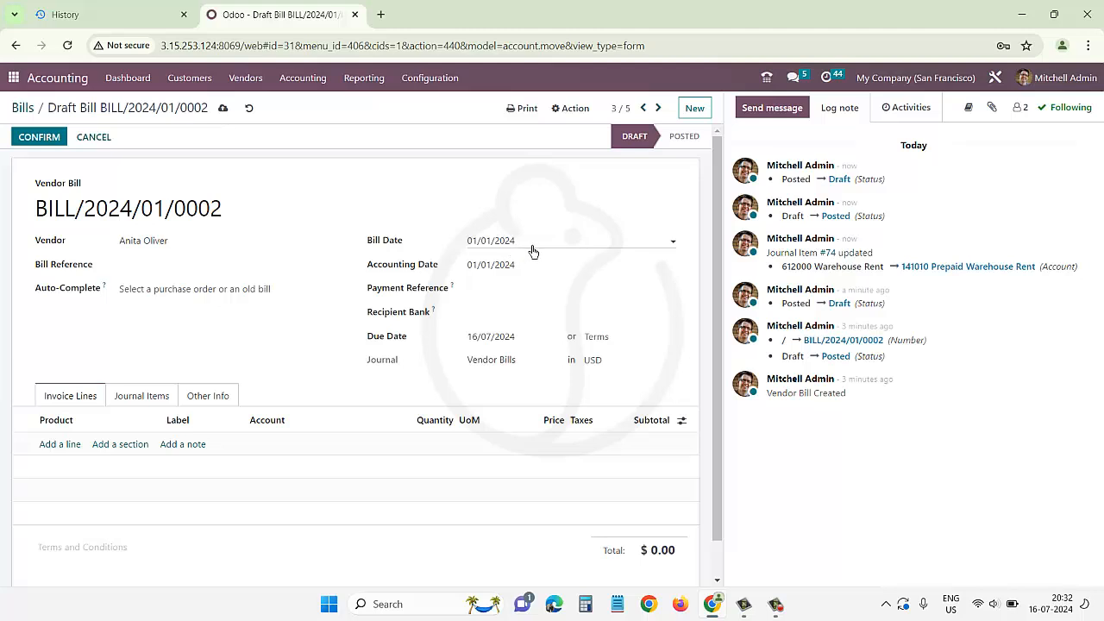
- Add an invoice line to the vendor bill using the service product Kitchen Assembly (Milestones), found by filtering products to Services
{"action": "left_click", "coordinate": [59, 444]}
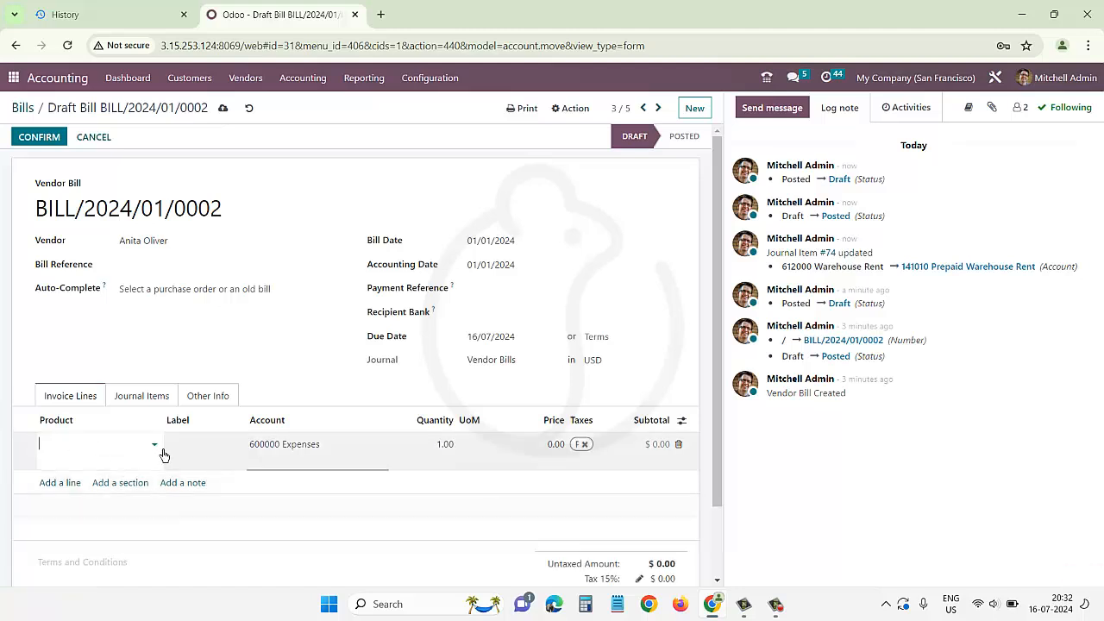
{"action": "left_click", "coordinate": [163, 453]}
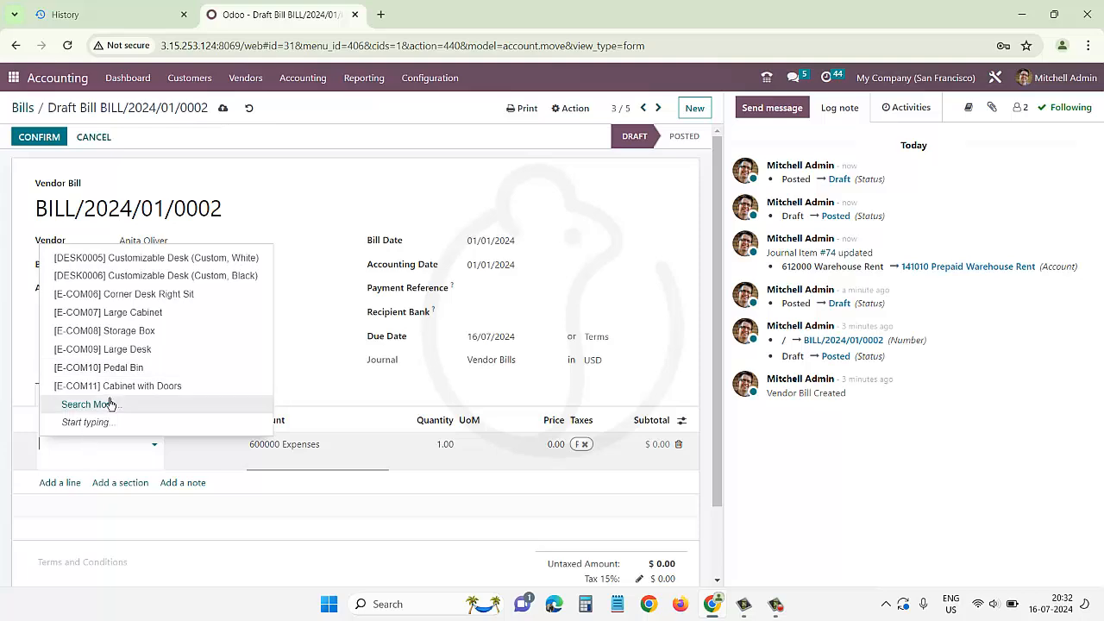
{"action": "left_click", "coordinate": [86, 403]}
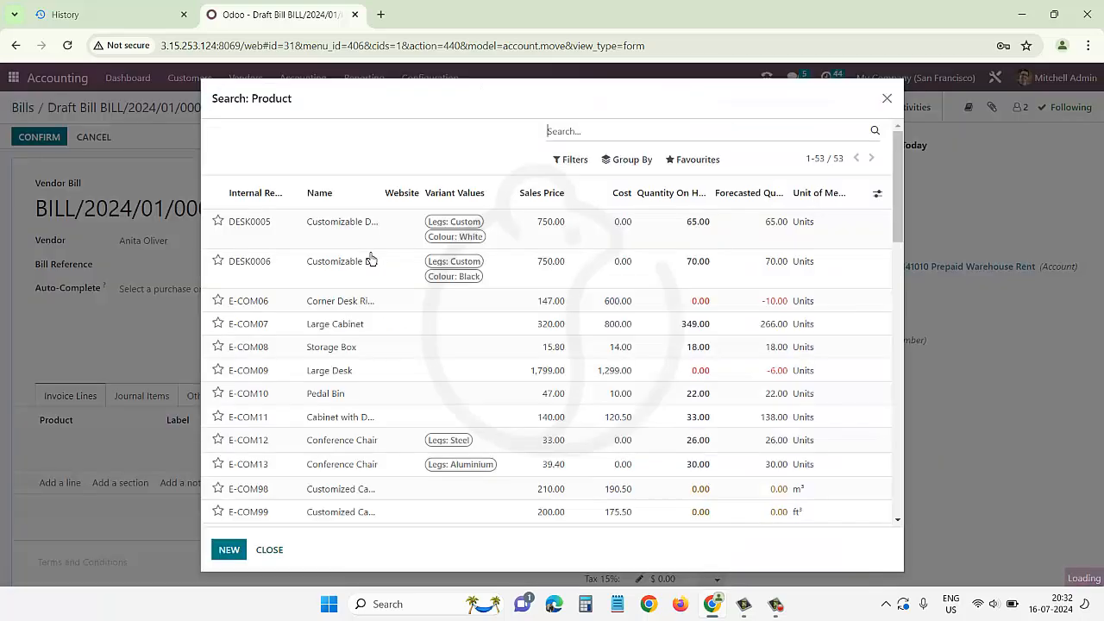
{"action": "left_click", "coordinate": [575, 160]}
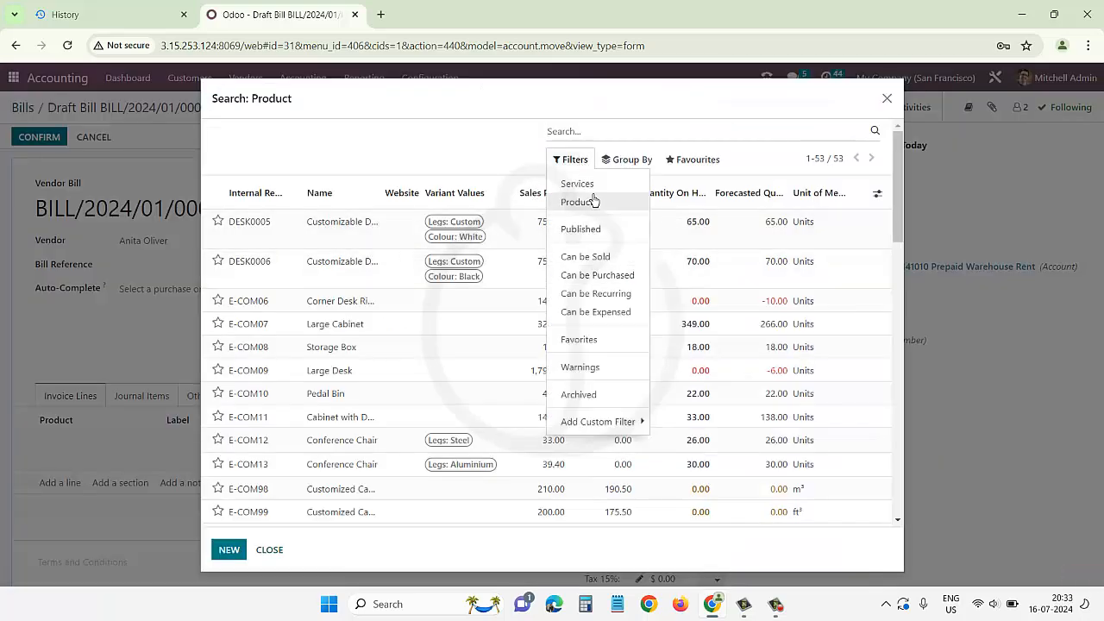
{"action": "left_click", "coordinate": [578, 183]}
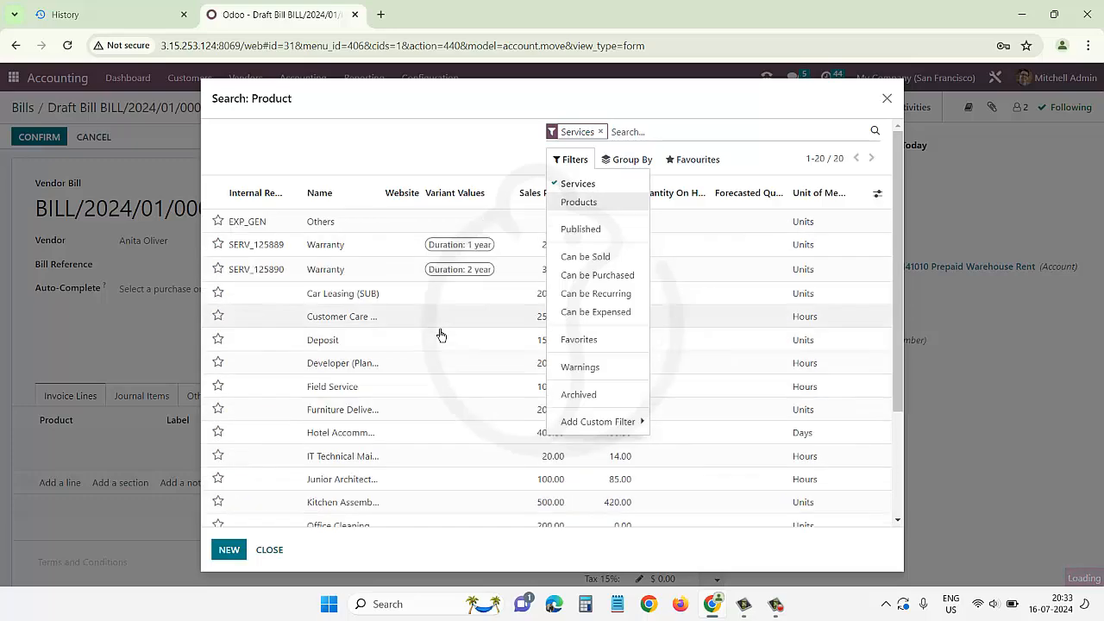
{"action": "scroll", "coordinate": [380, 465], "scroll_direction": "down", "scroll_amount": 3}
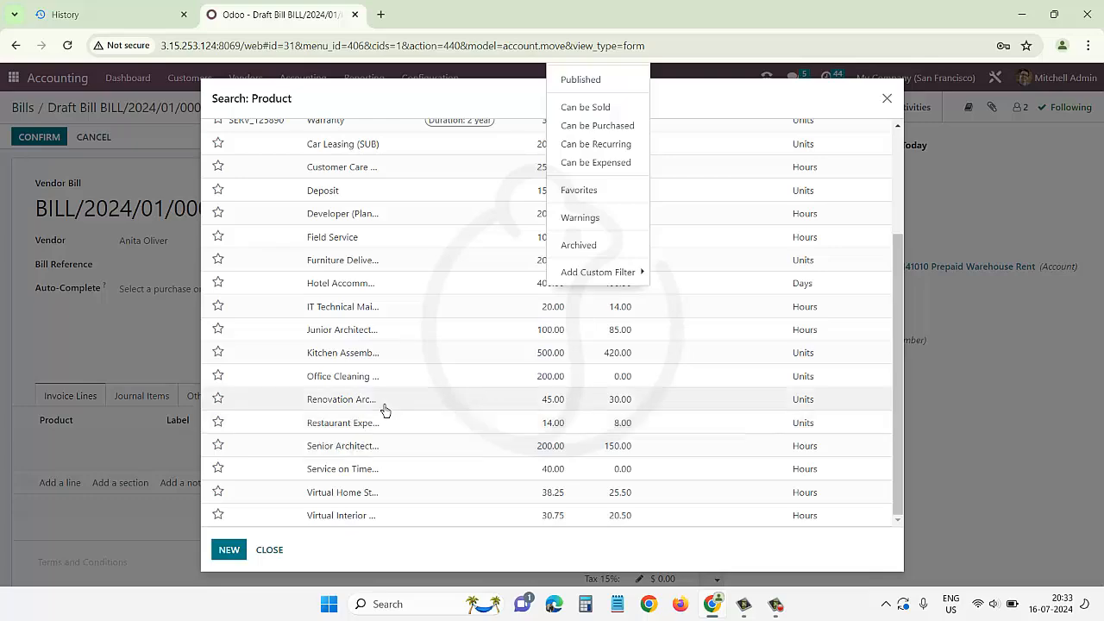
{"action": "left_click", "coordinate": [345, 360]}
- Replace the invoice line's label with "12 months warehouse rent paid"
{"action": "left_click", "coordinate": [188, 456]}
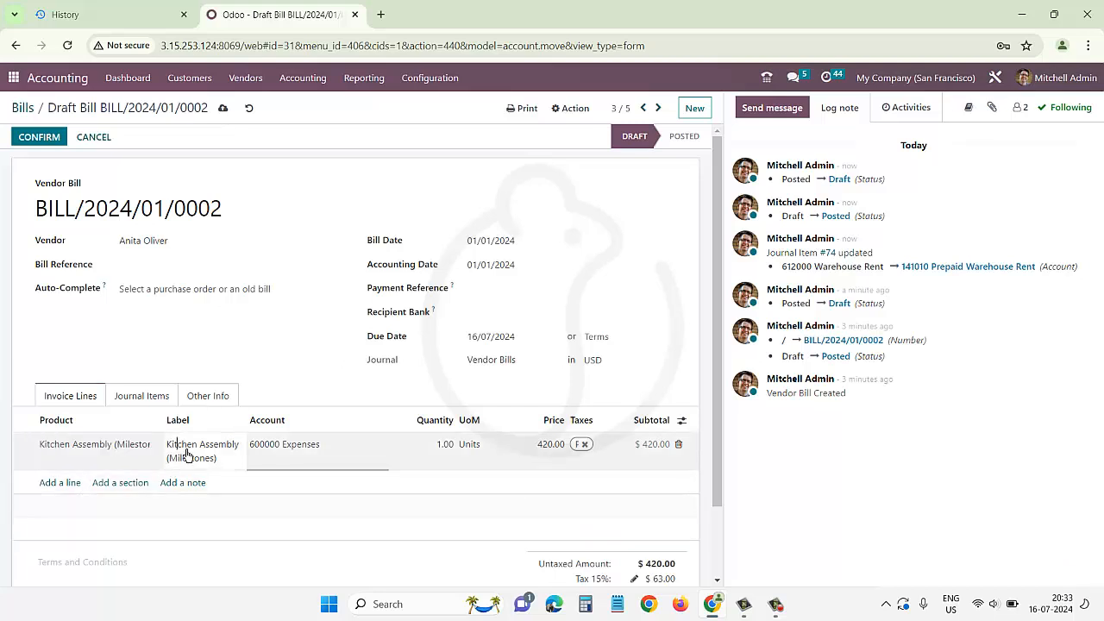
{"action": "triple_click", "coordinate": [188, 456]}
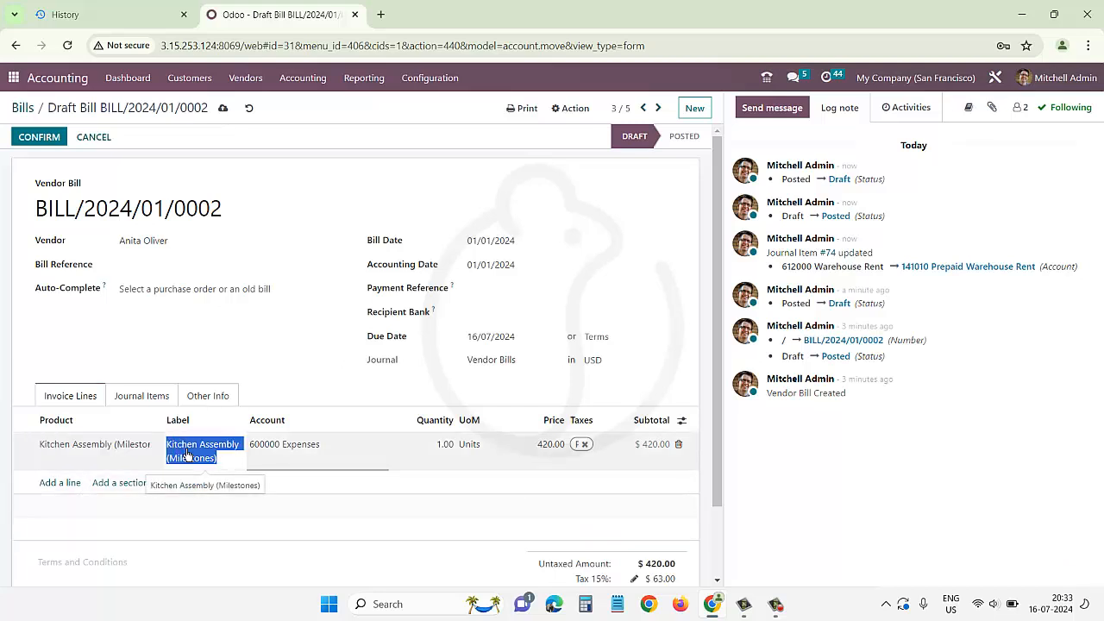
{"action": "type", "text": "12 mo"}
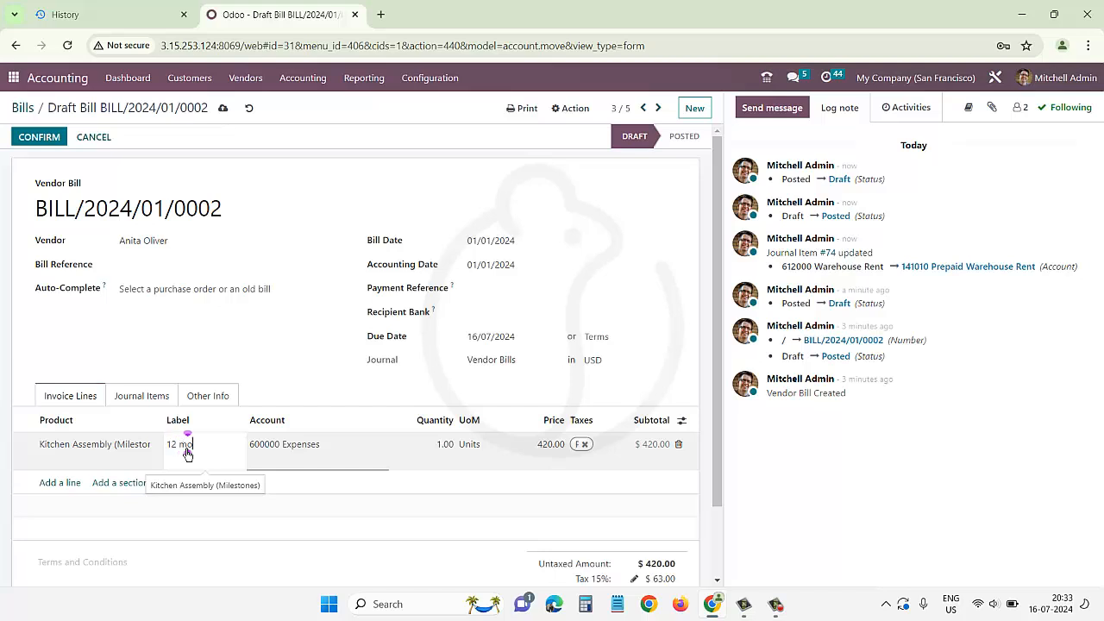
{"action": "type", "text": "nths warehouse rent paid"}
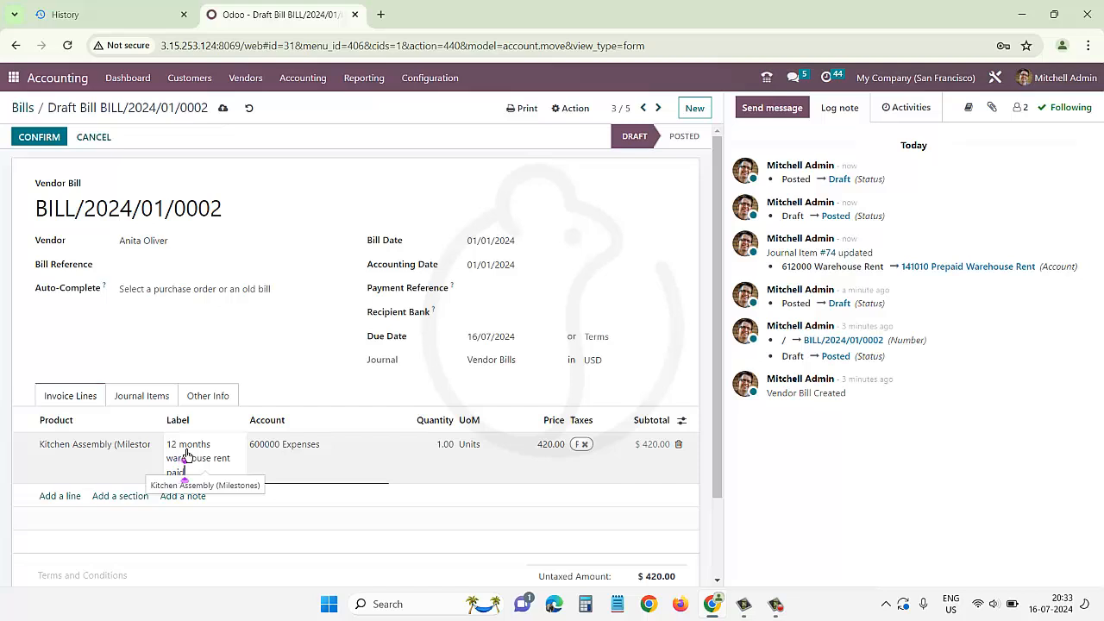
- Set the invoice line's account to 141010 Prepaid Warehouse Rent
{"action": "left_click", "coordinate": [274, 454]}
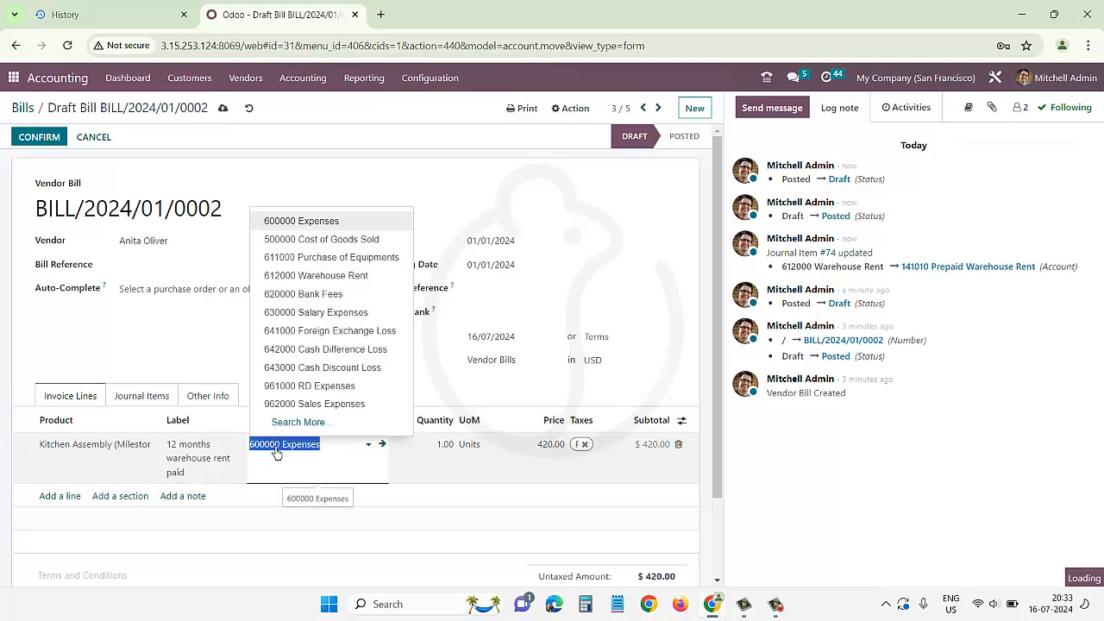
{"action": "type", "text": "prepaid"}
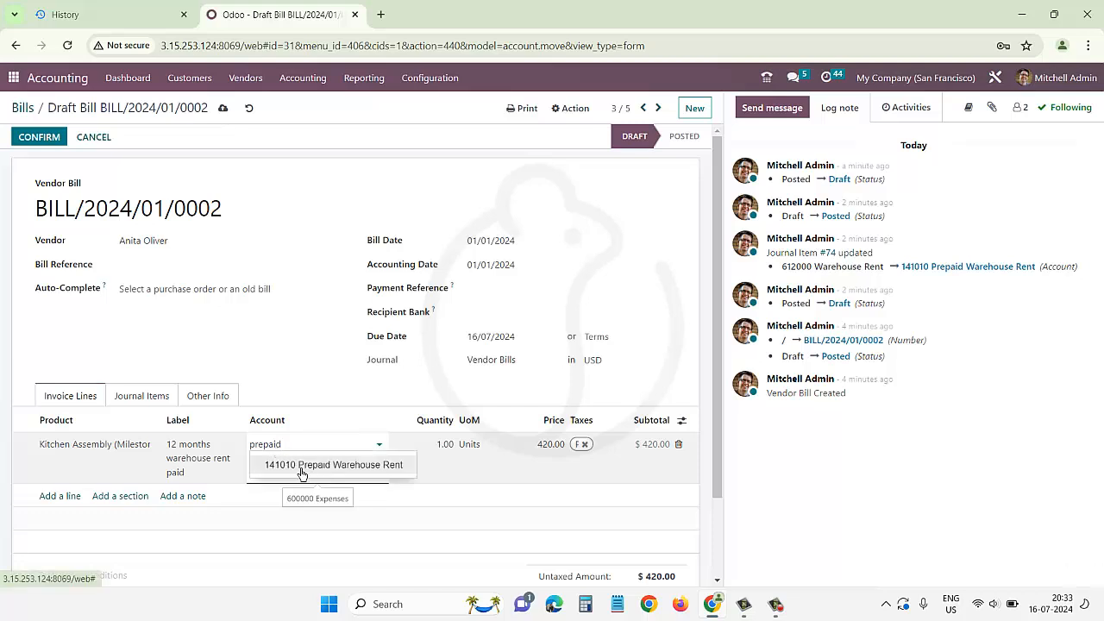
{"action": "left_click", "coordinate": [356, 472]}
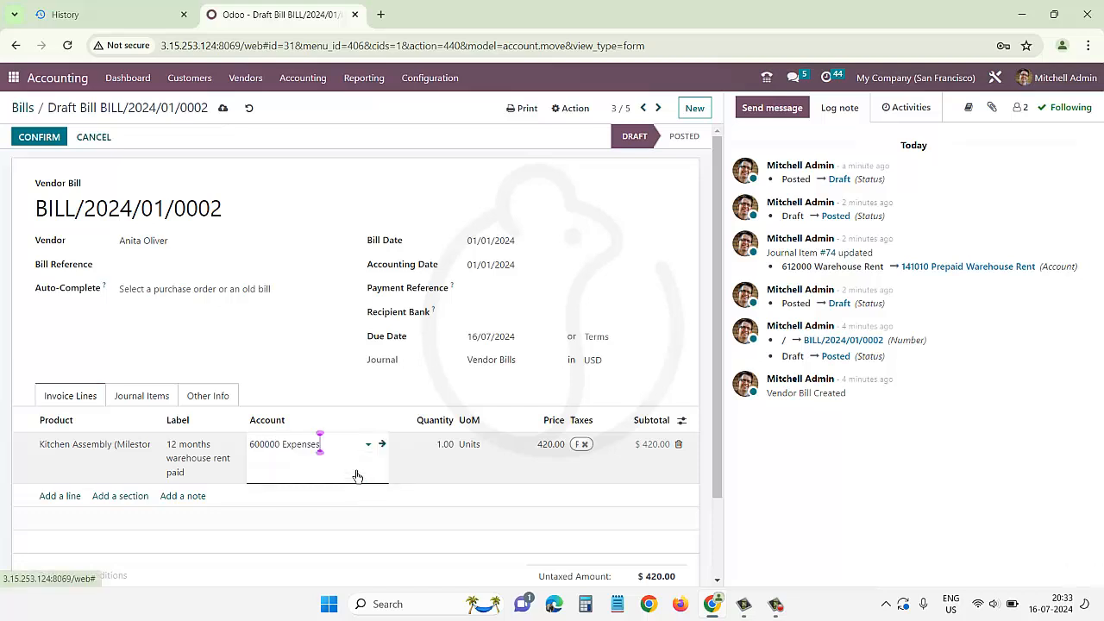
- Set the rent line's price to 74,000 and remove its purchase tax
{"action": "left_click", "coordinate": [550, 446]}
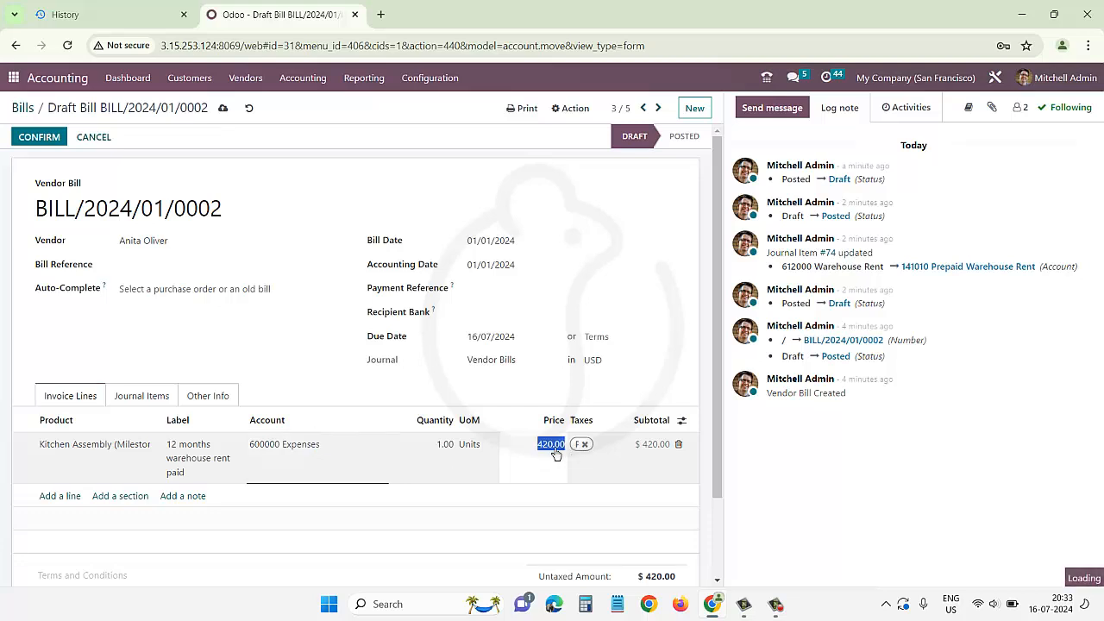
{"action": "type", "text": "7"}
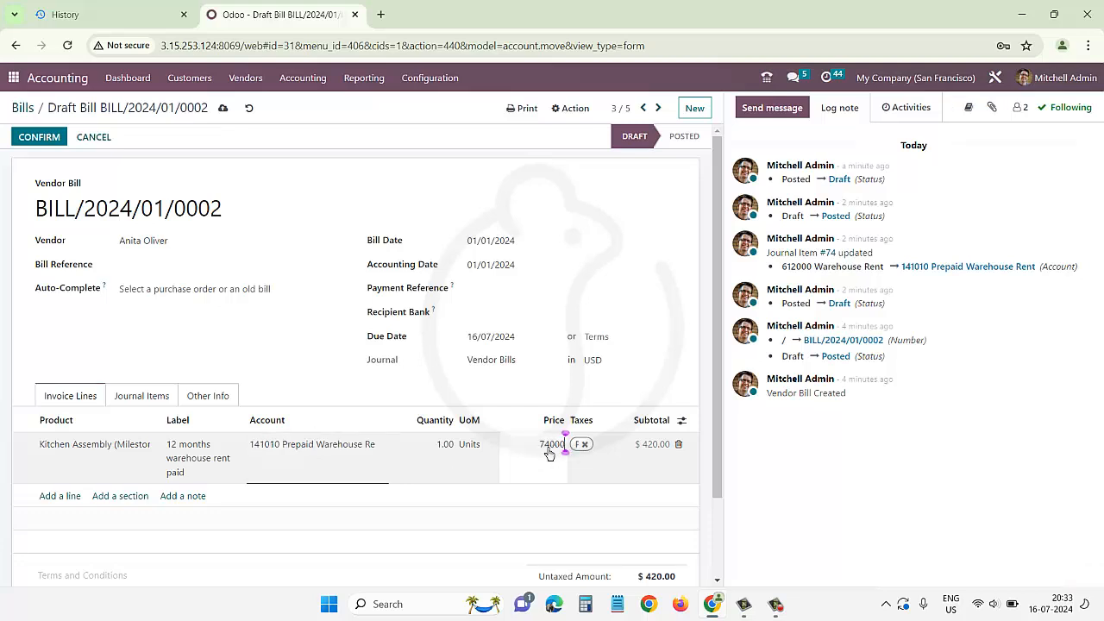
{"action": "type", "text": "4,000"}
{"action": "key", "text": "Return"}
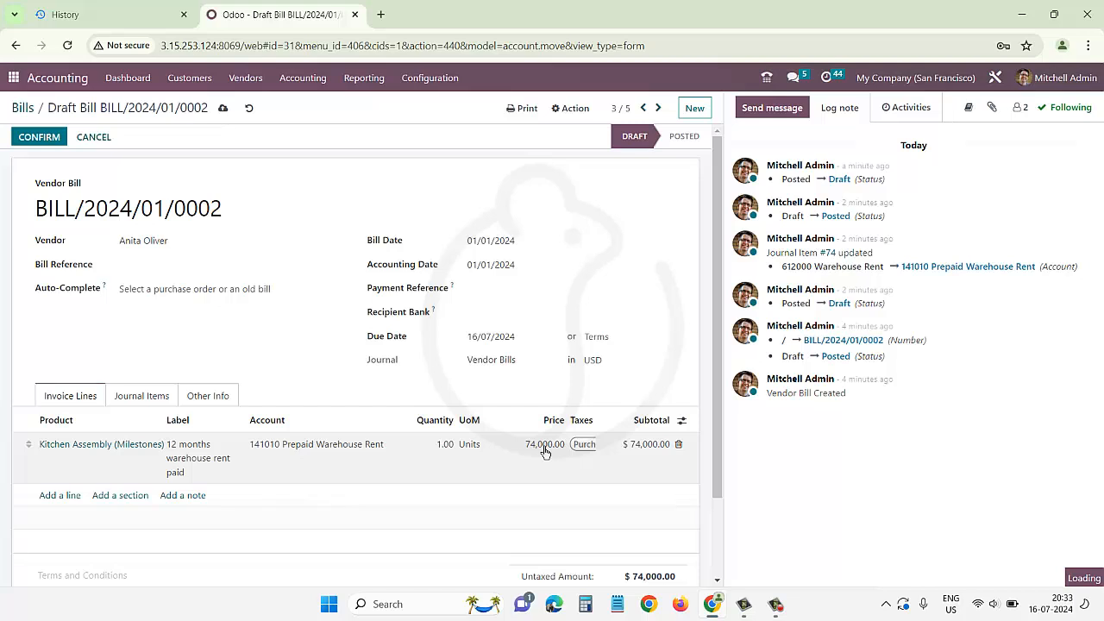
{"action": "left_click", "coordinate": [594, 456]}
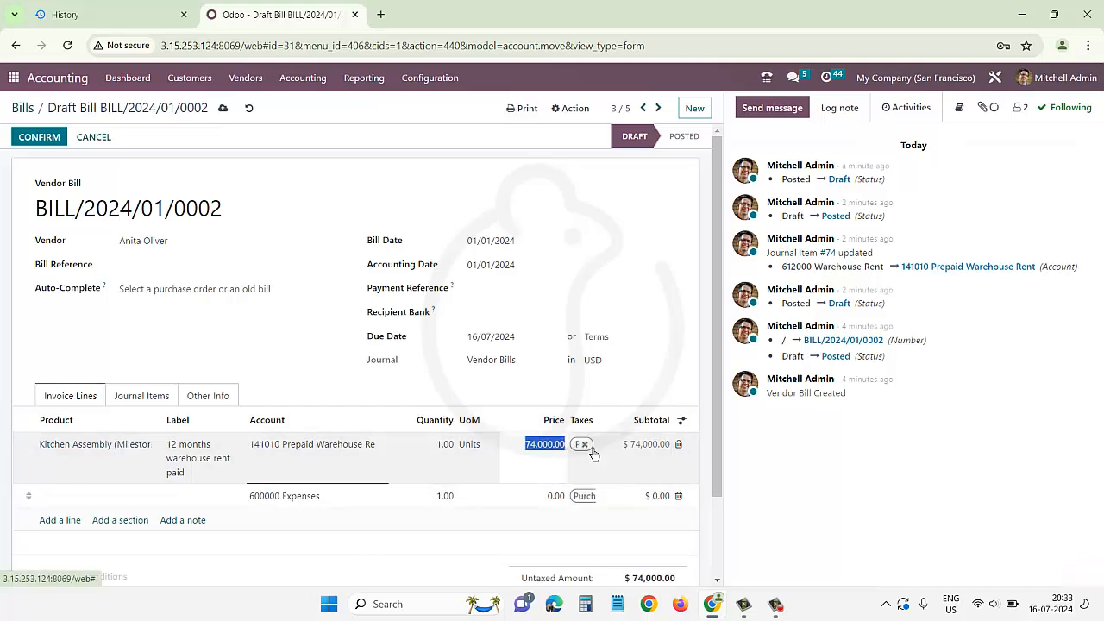
{"action": "left_click", "coordinate": [591, 450]}
- Delete the extra empty invoice line and confirm the vendor bill
{"action": "left_click", "coordinate": [595, 513]}
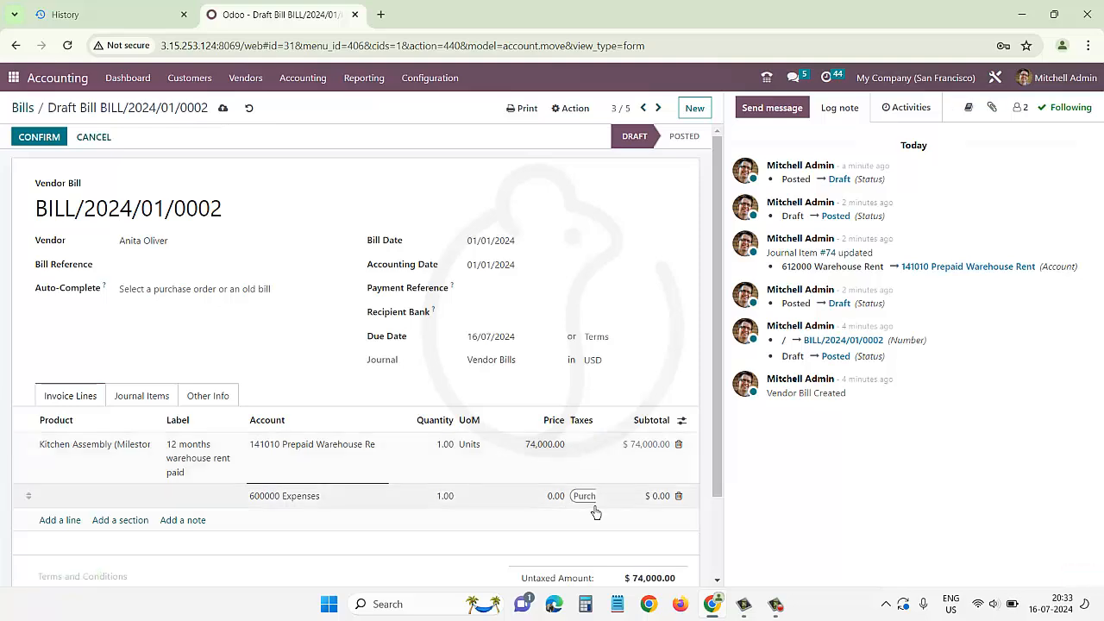
{"action": "left_click", "coordinate": [678, 496]}
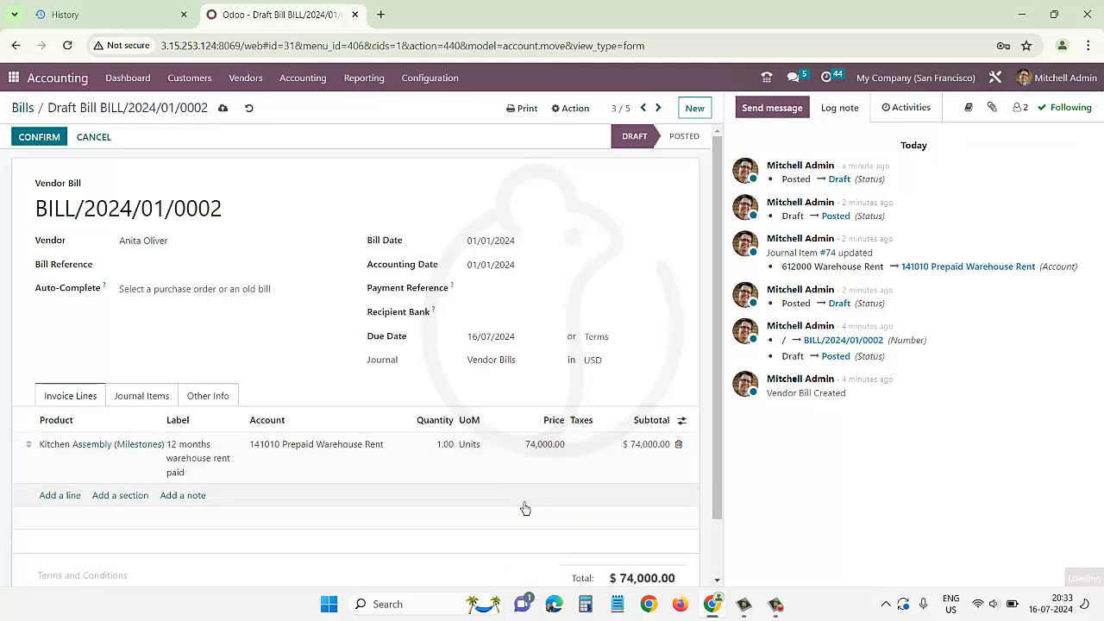
{"action": "left_click", "coordinate": [48, 145]}
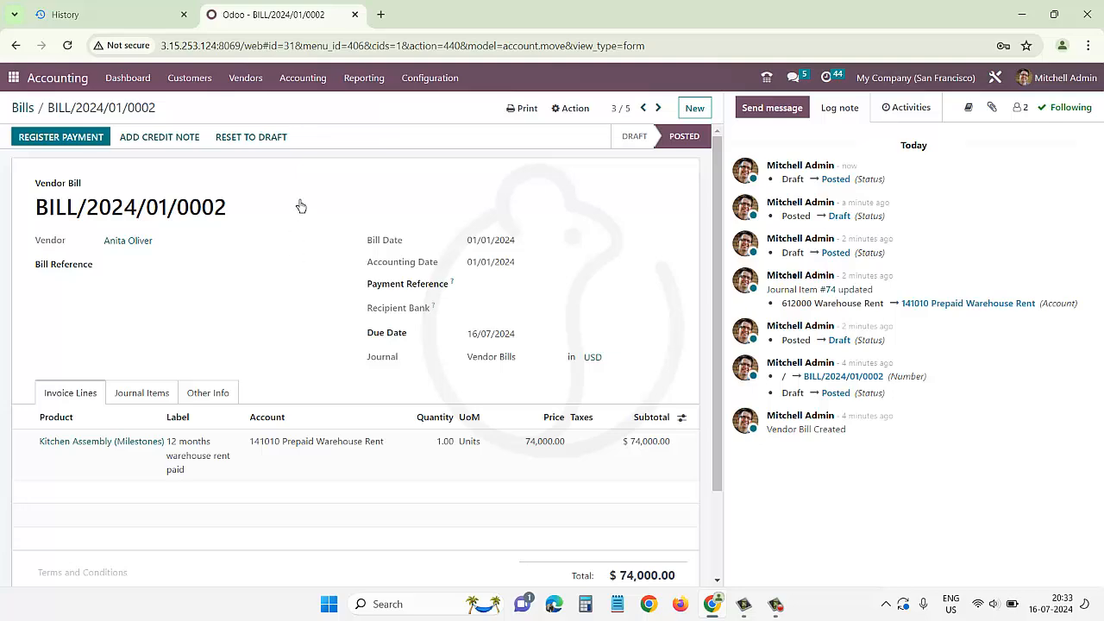
- View the Trial Balance and check the Prepaid Warehouse Rent and Account Payable balances
{"action": "left_click", "coordinate": [380, 81]}
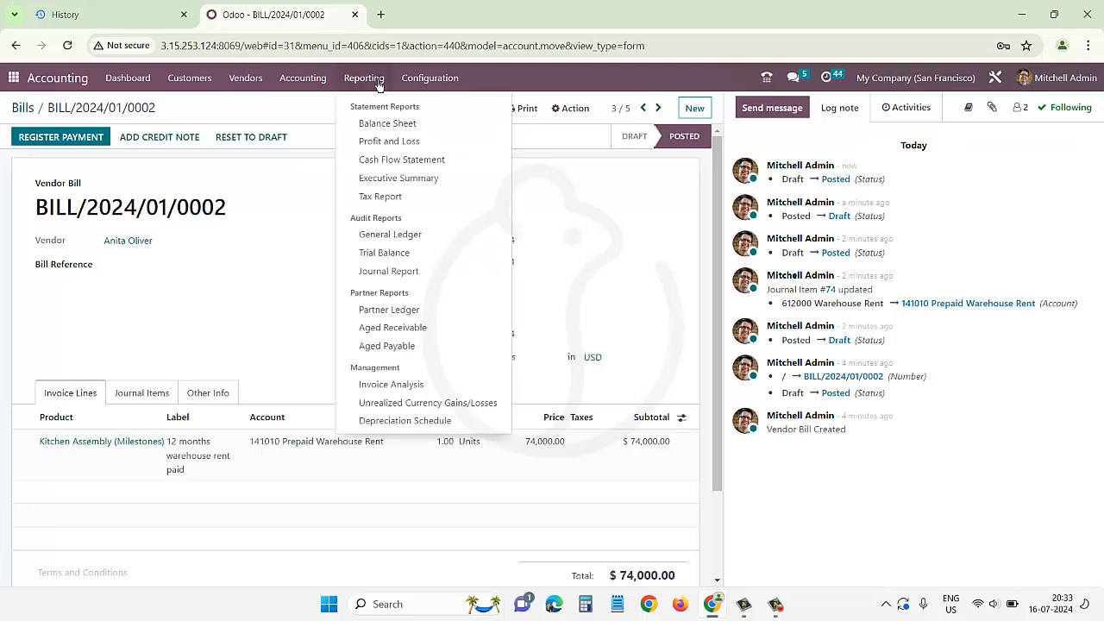
{"action": "left_click", "coordinate": [386, 253]}
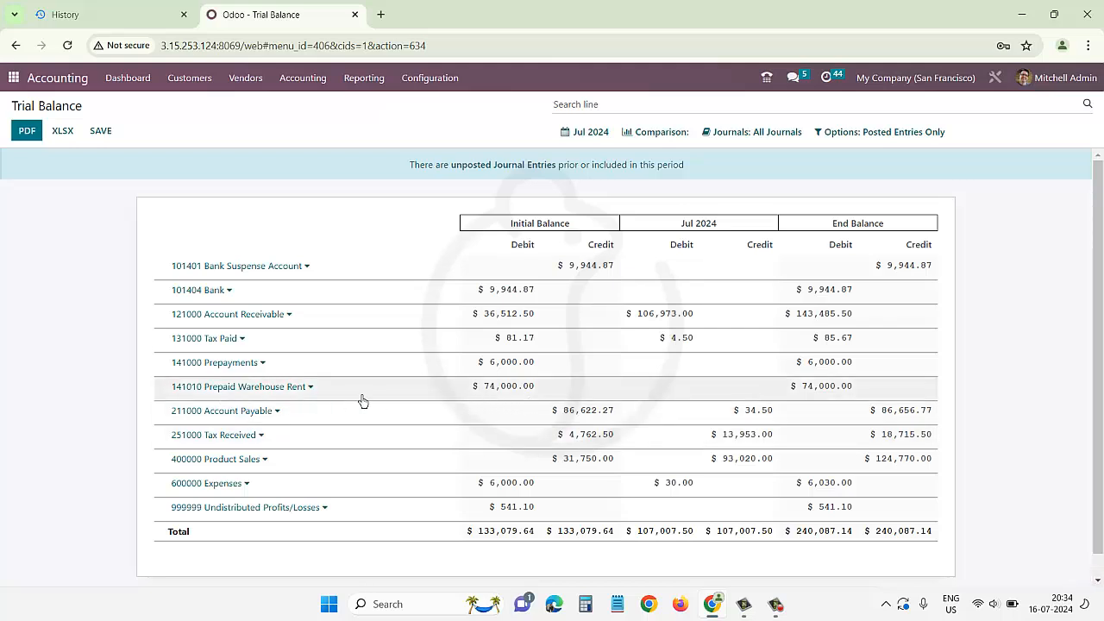
{"action": "left_click_drag", "start_coordinate": [485, 390], "coordinate": [626, 417]}
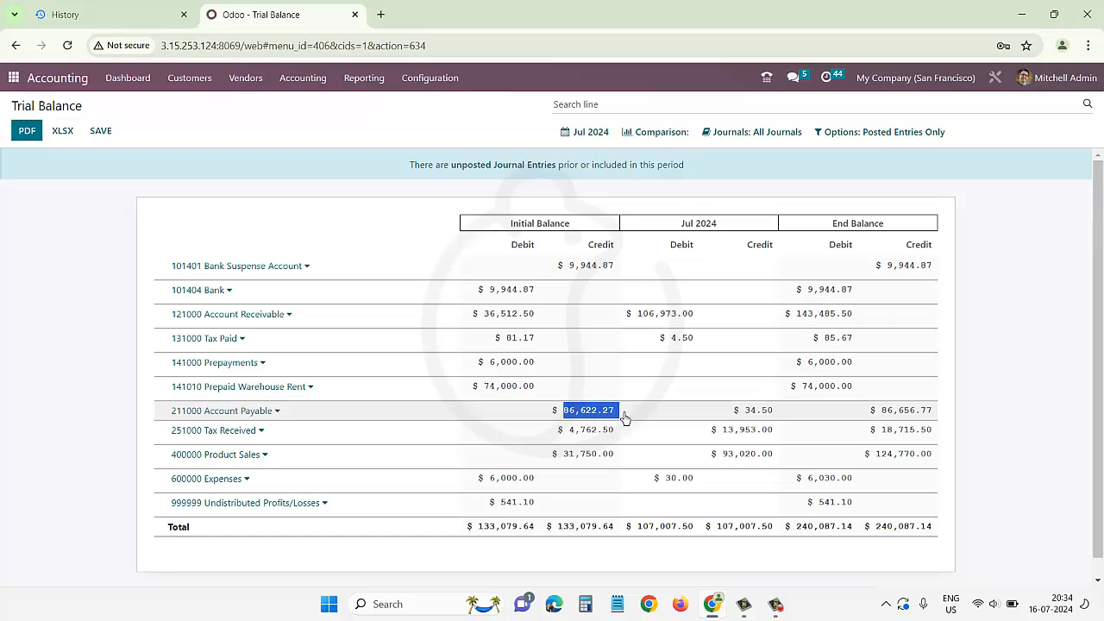
- View the General Ledger for 211000 Account Payable with the period set to This Financial Year
{"action": "left_click", "coordinate": [284, 414]}
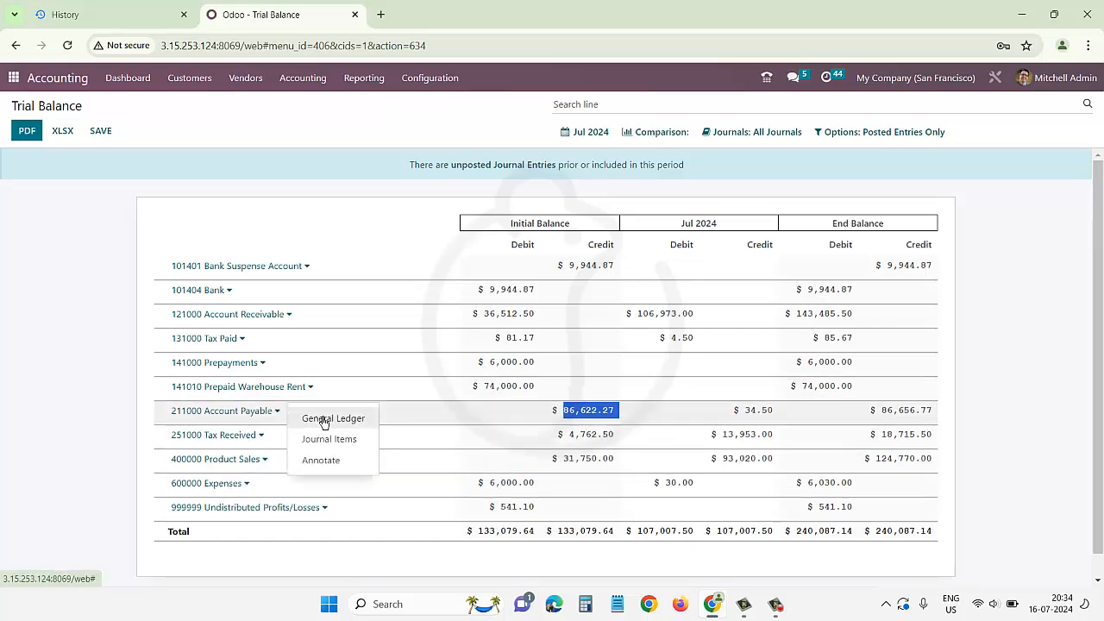
{"action": "left_click", "coordinate": [324, 420]}
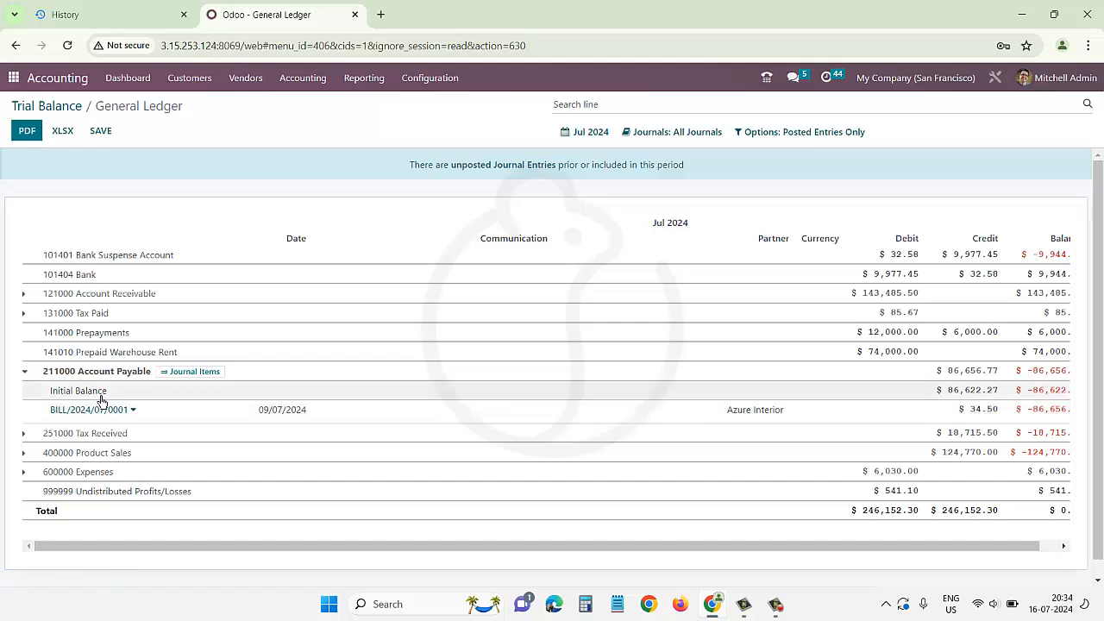
{"action": "left_click", "coordinate": [610, 134]}
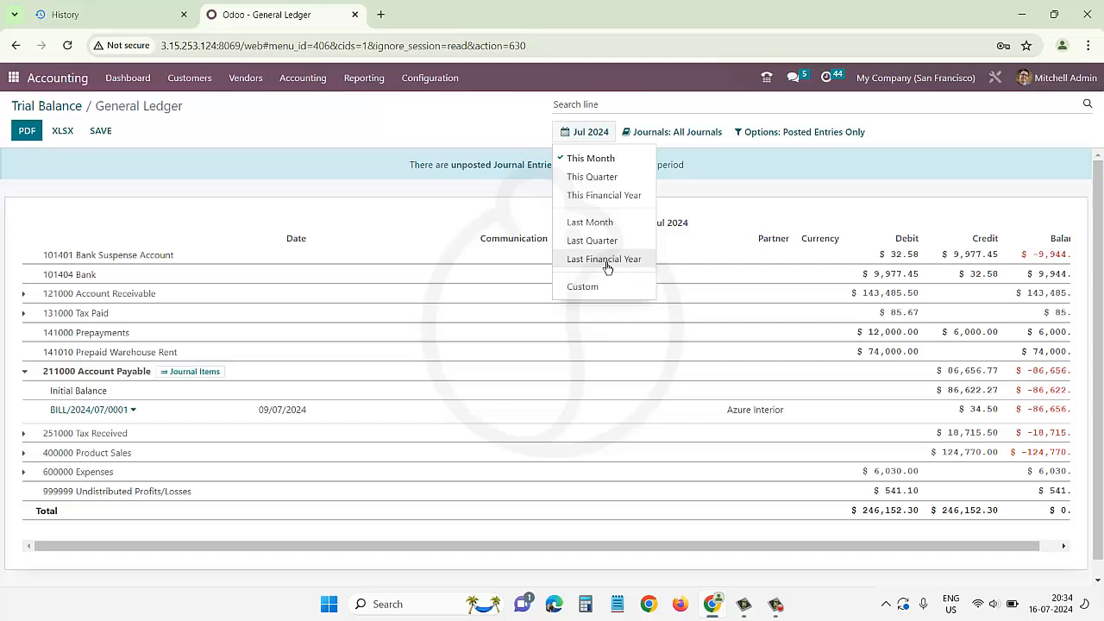
{"action": "left_click", "coordinate": [603, 196]}
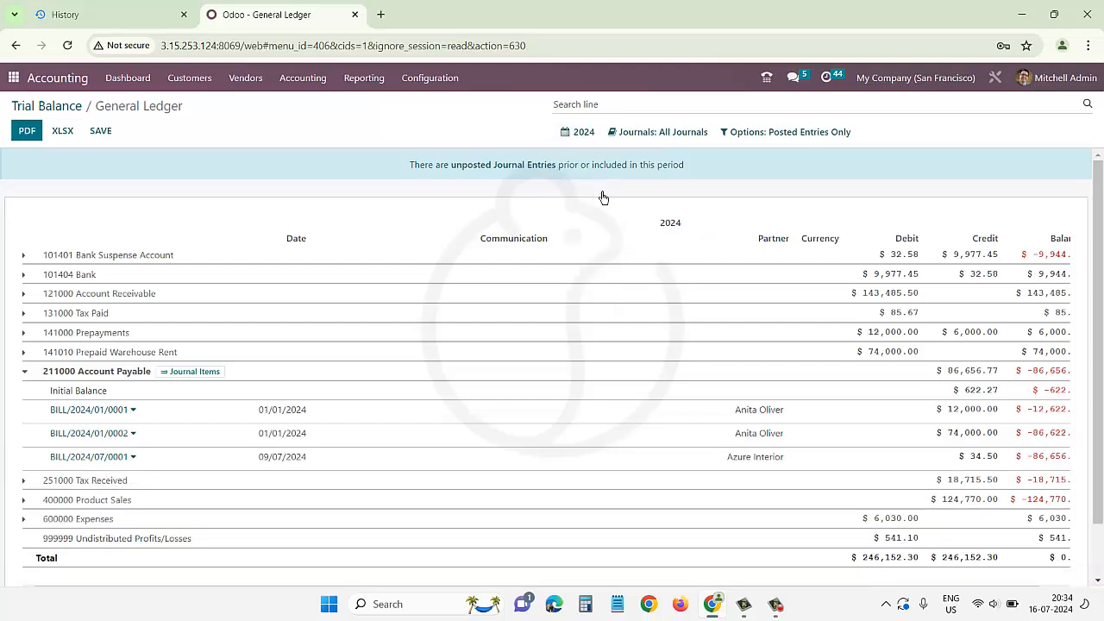
- Create a new deferred expense and apply the Yearly Warehouse Rent Prepayments model to it
{"action": "left_click", "coordinate": [297, 83]}
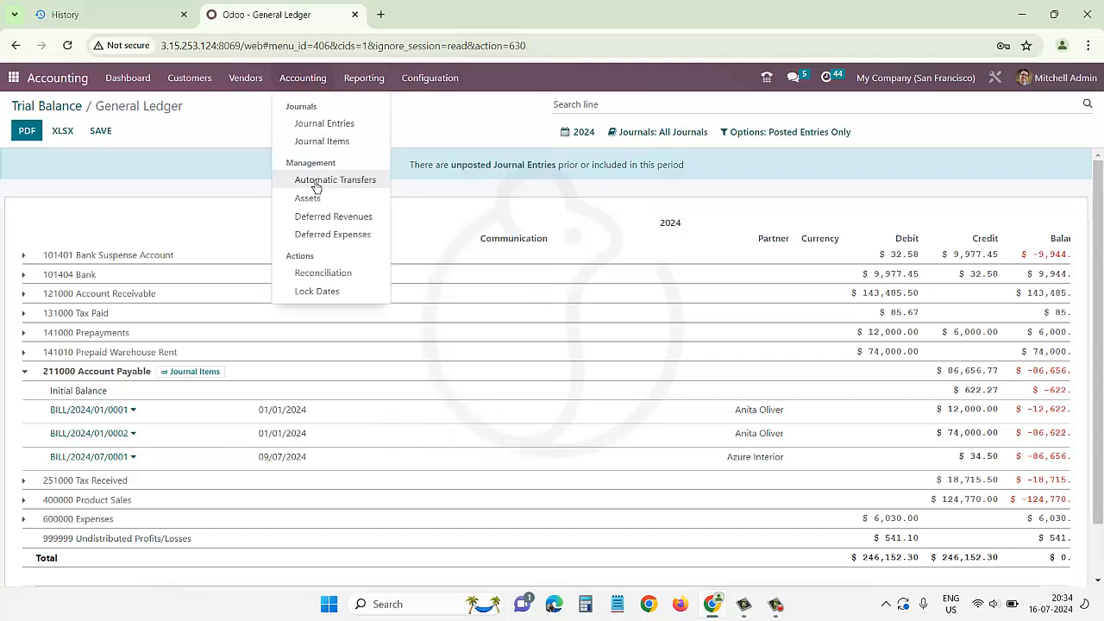
{"action": "left_click", "coordinate": [342, 243]}
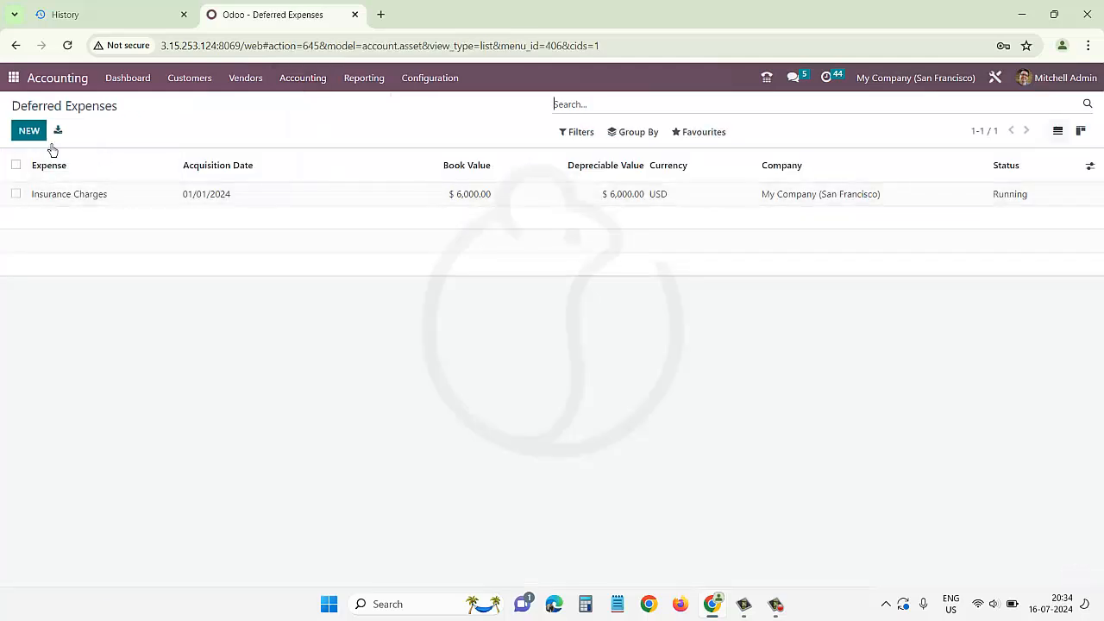
{"action": "left_click", "coordinate": [26, 130]}
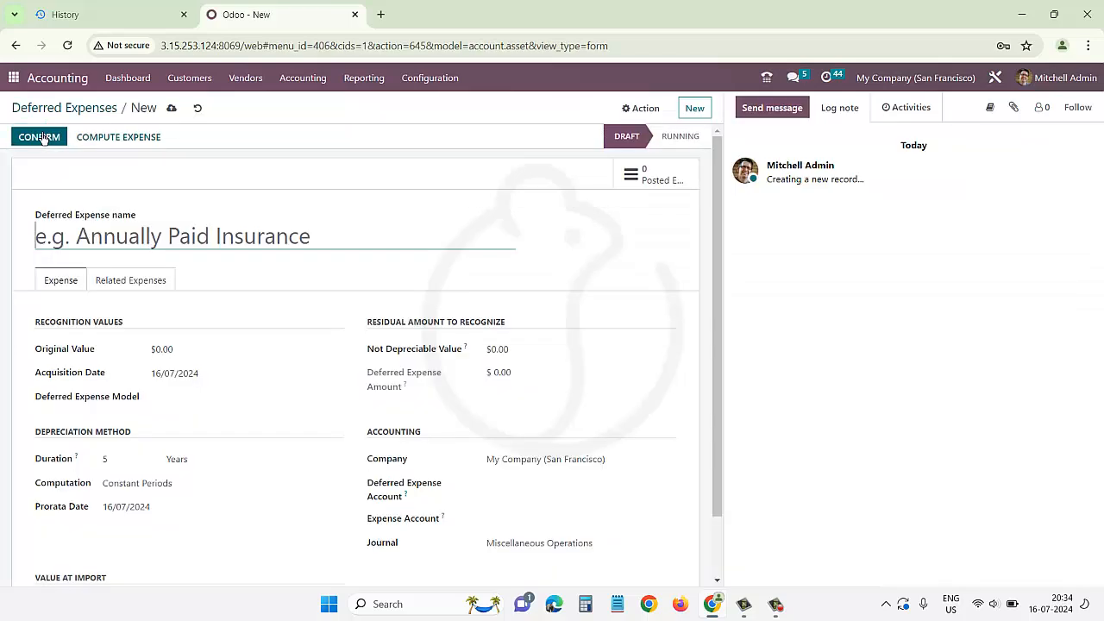
{"action": "left_click", "coordinate": [229, 402]}
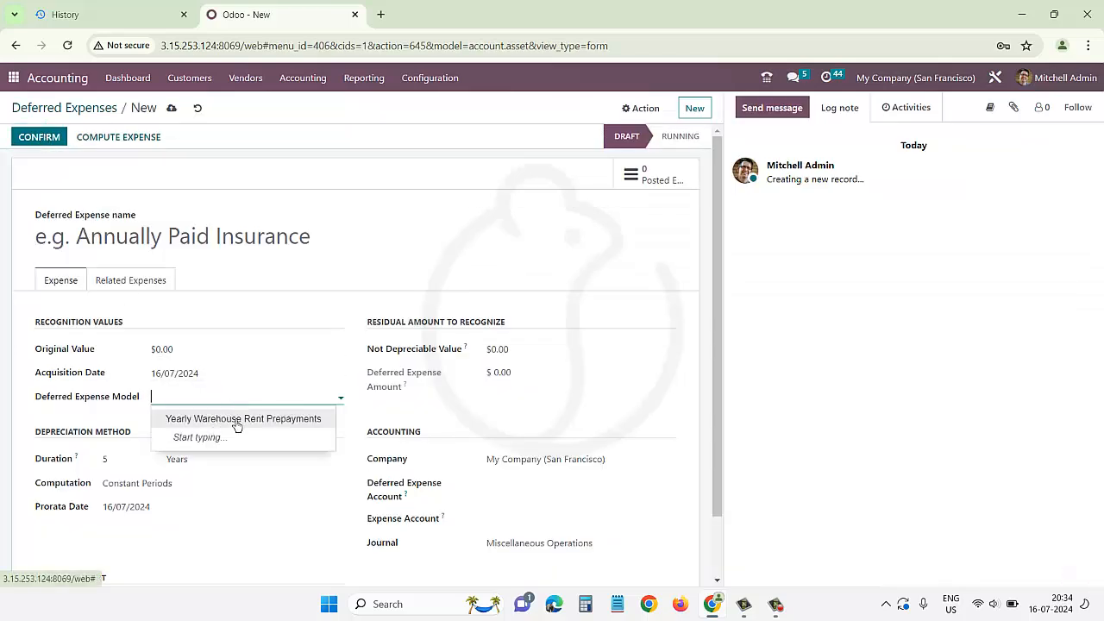
{"action": "left_click", "coordinate": [237, 420]}
{"action": "scroll", "coordinate": [201, 477], "scroll_direction": "down", "scroll_amount": 2}
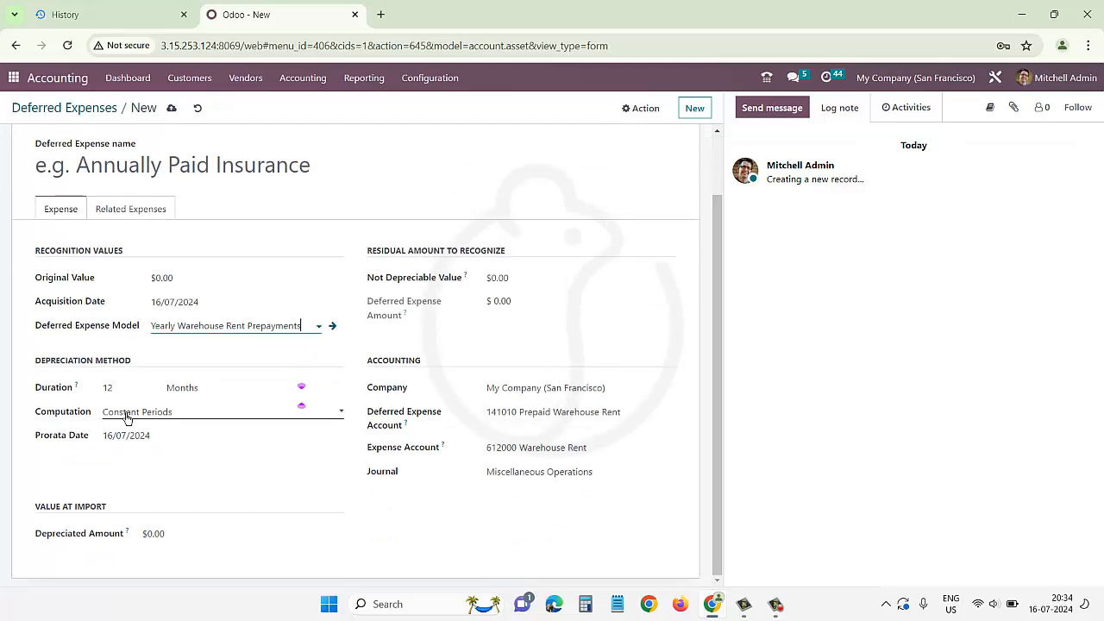
{"action": "left_click", "coordinate": [110, 393]}
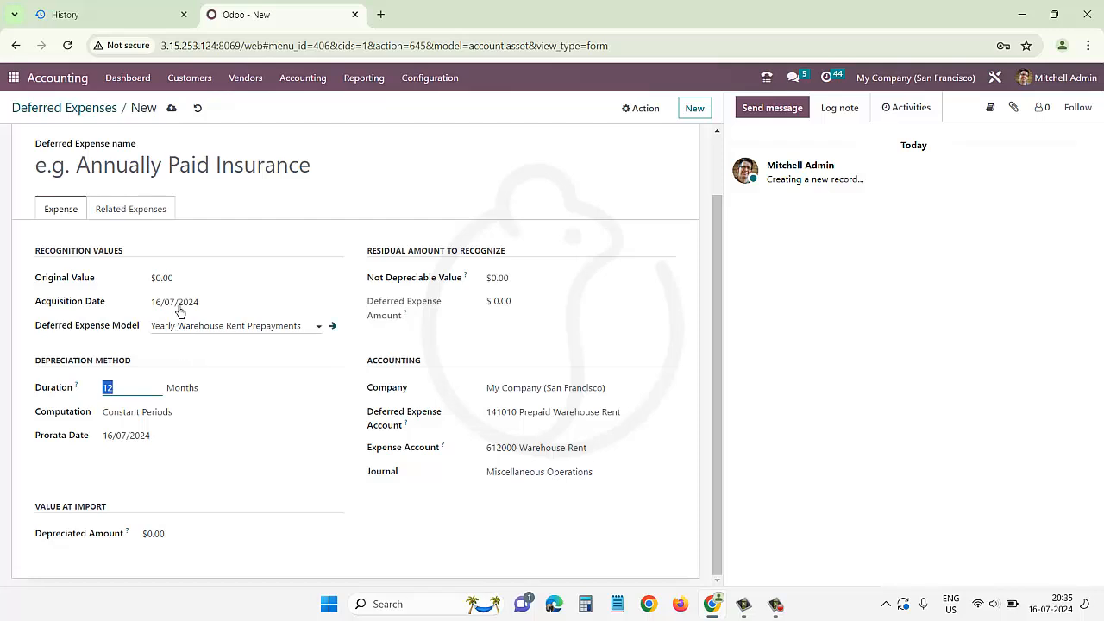
- Link the "12 months warehouse rent paid" journal item from account 141010 Prepaid Warehouse Rent as the deferred expense's related expense
{"action": "left_click", "coordinate": [131, 209]}
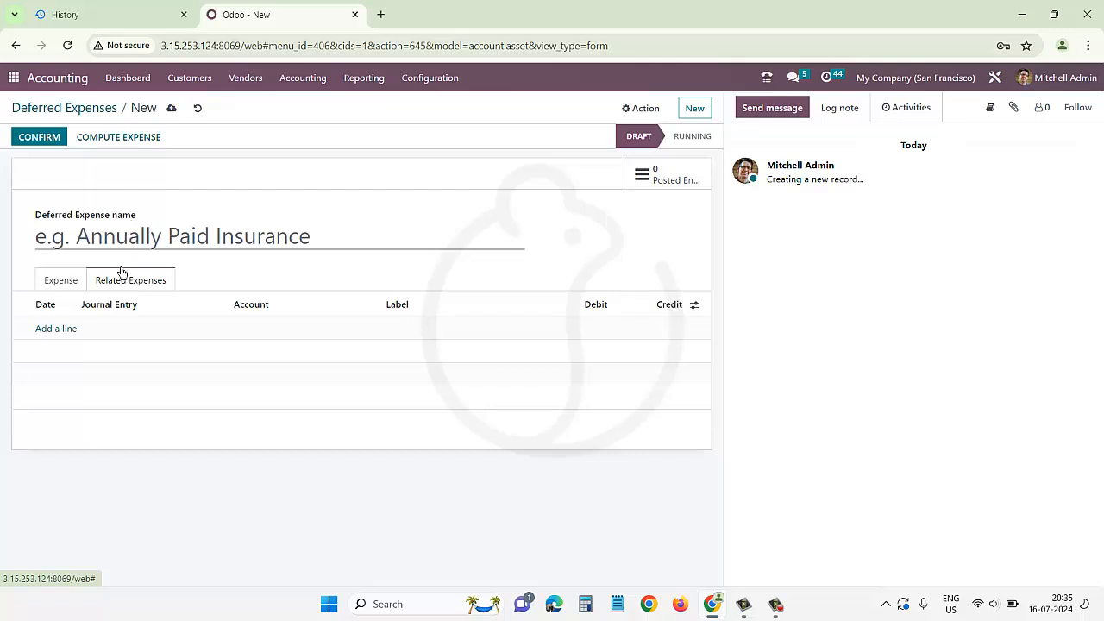
{"action": "left_click", "coordinate": [69, 332]}
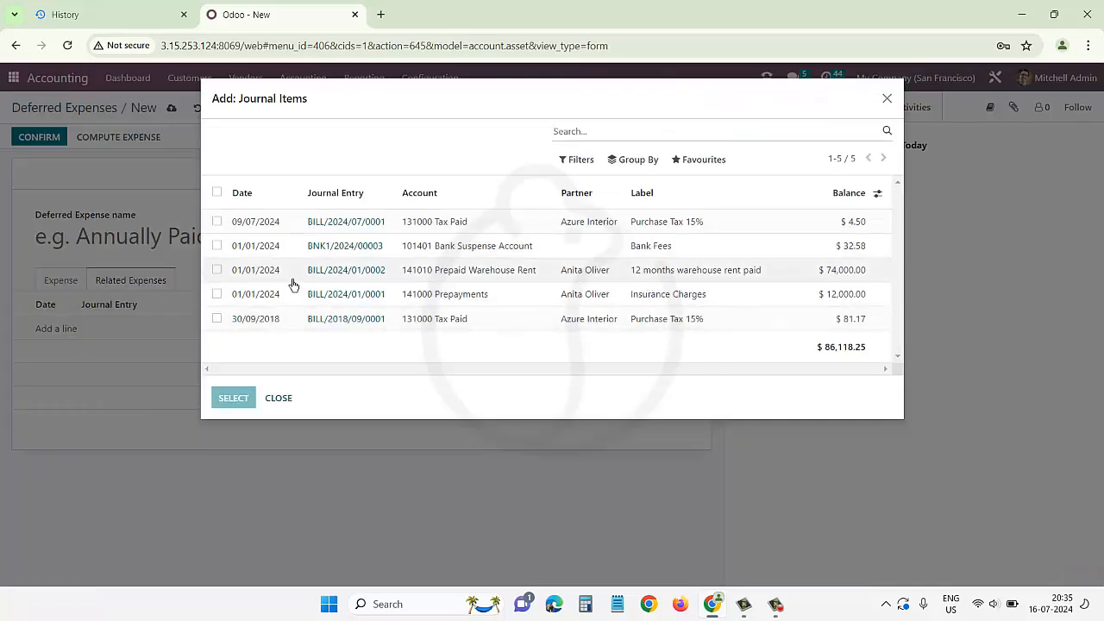
{"action": "left_click", "coordinate": [217, 270]}
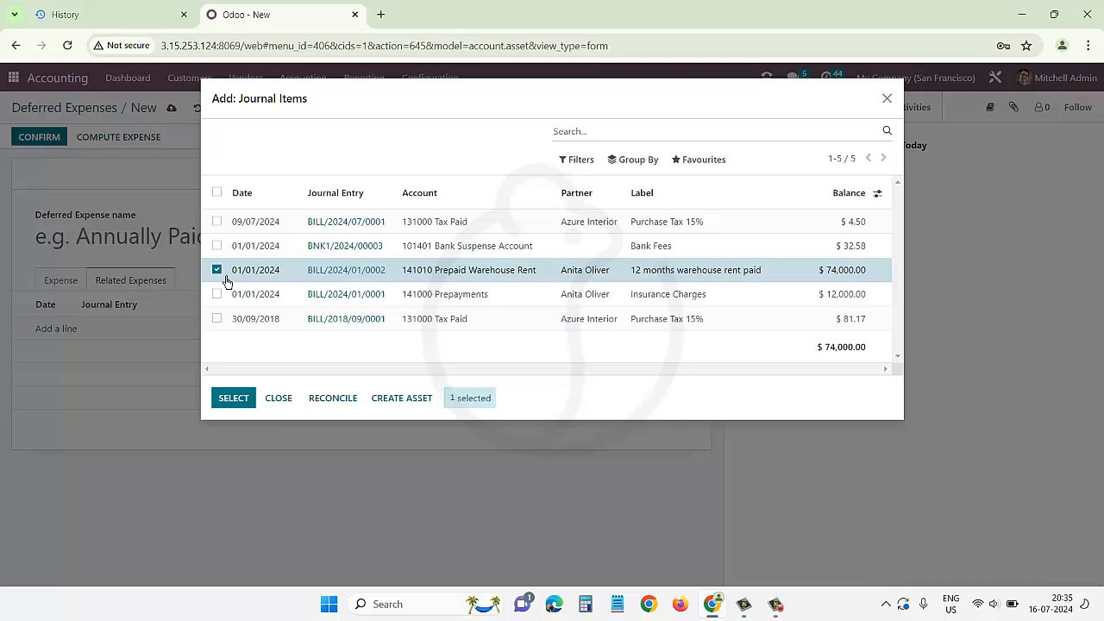
{"action": "left_click", "coordinate": [233, 397]}
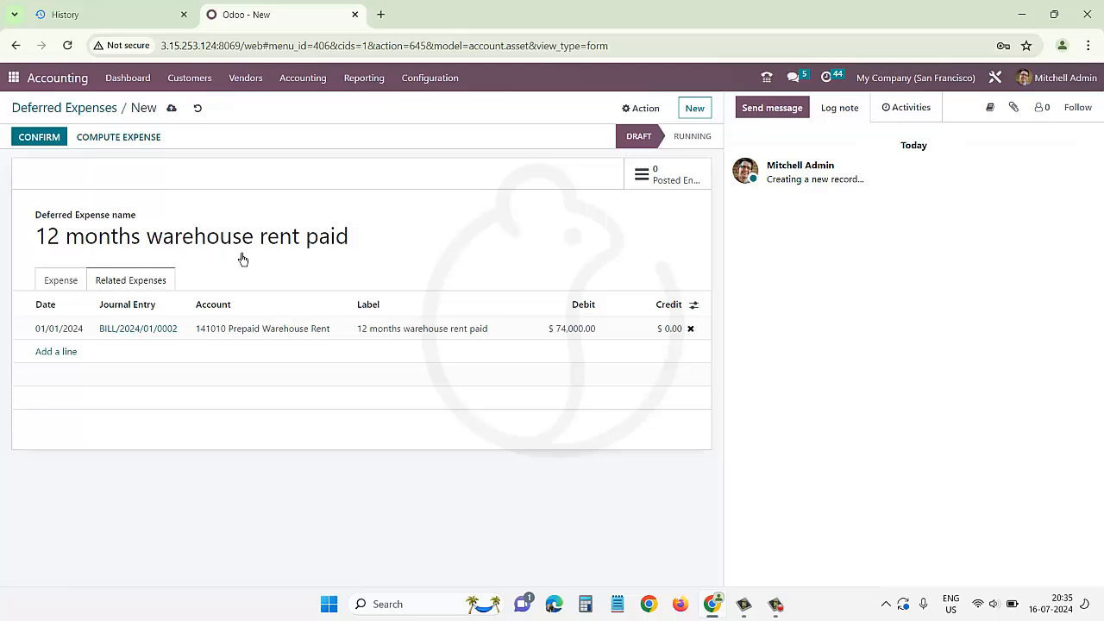
- Confirm the deferred expense and review its monthly entries on the expense board
{"action": "left_click", "coordinate": [43, 138]}
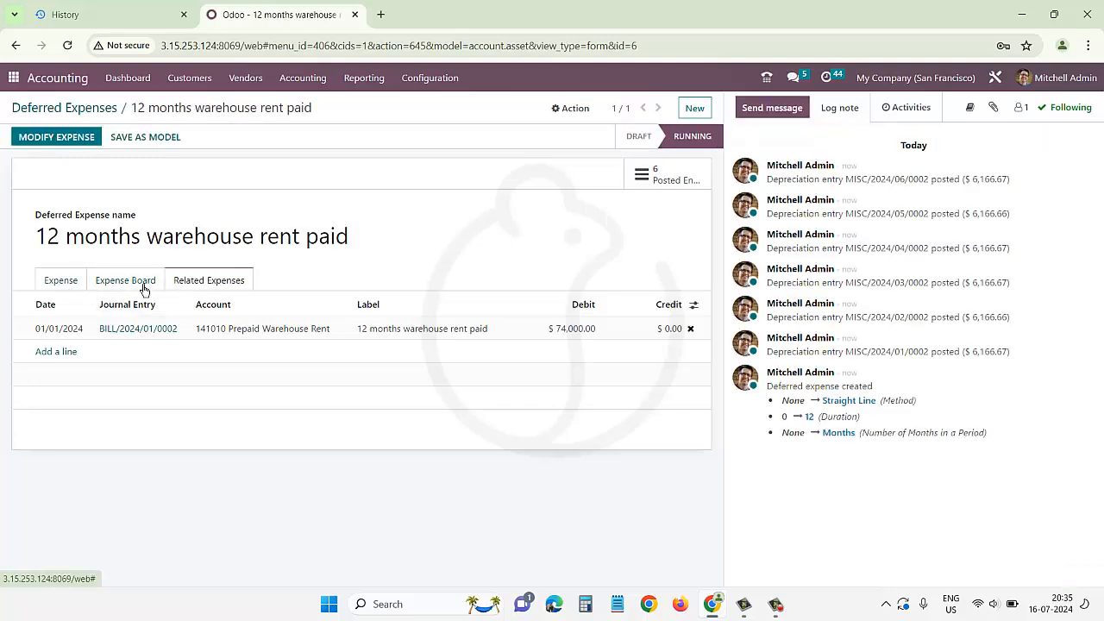
{"action": "left_click", "coordinate": [136, 284]}
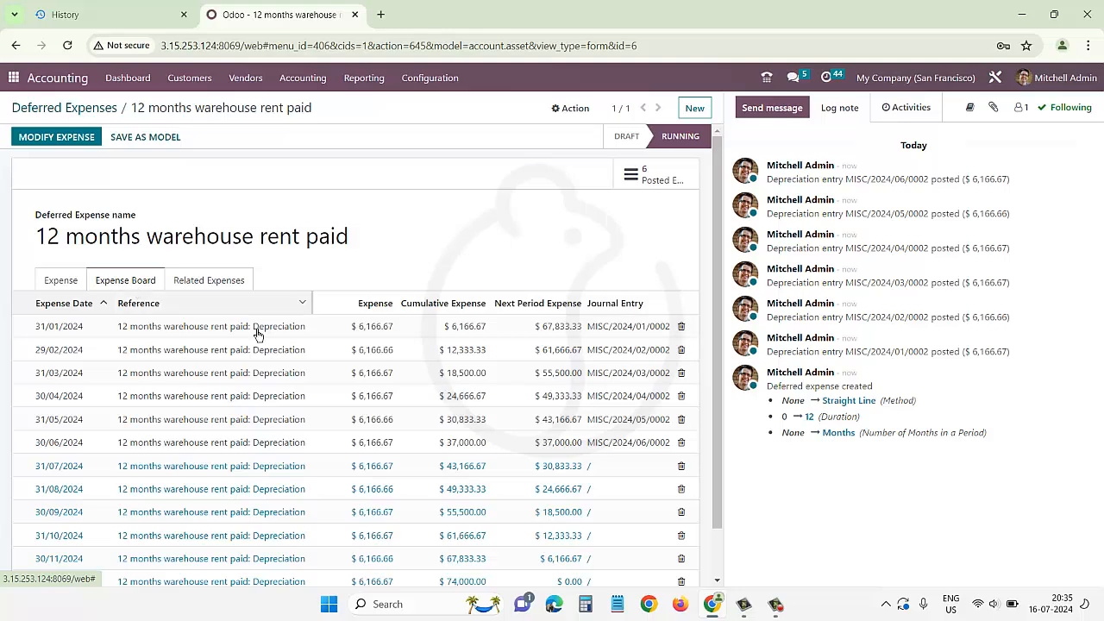
{"action": "scroll", "coordinate": [517, 362], "scroll_direction": "down", "scroll_amount": 2}
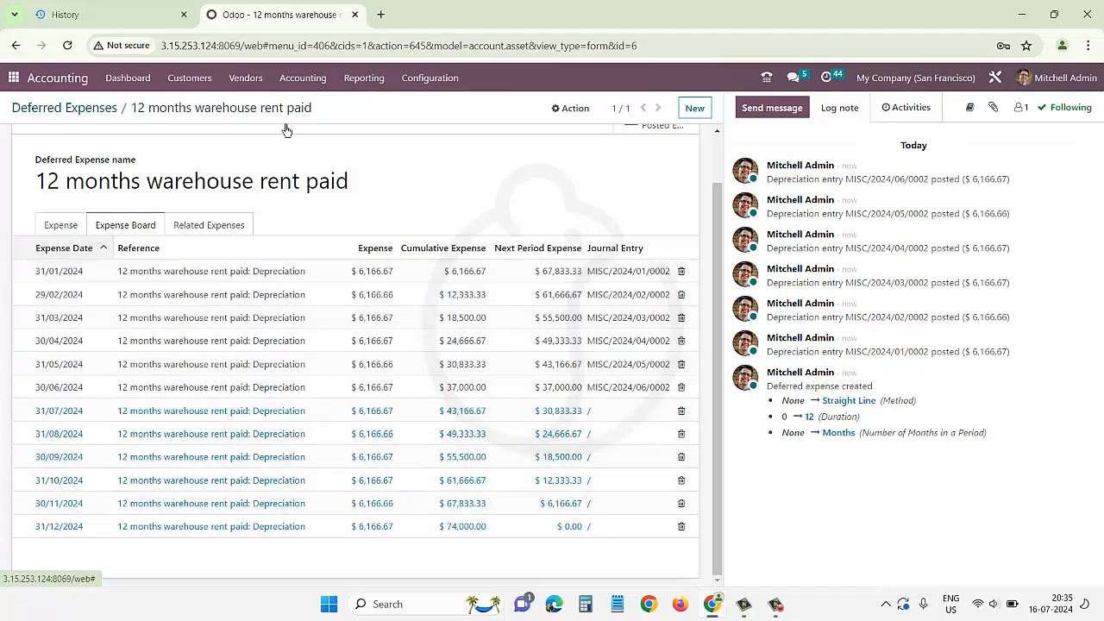
- View the Trial Balance and check the initial debit balances of 141010 Prepaid Warehouse Rent and 612000 Warehouse Rent
{"action": "left_click", "coordinate": [364, 79]}
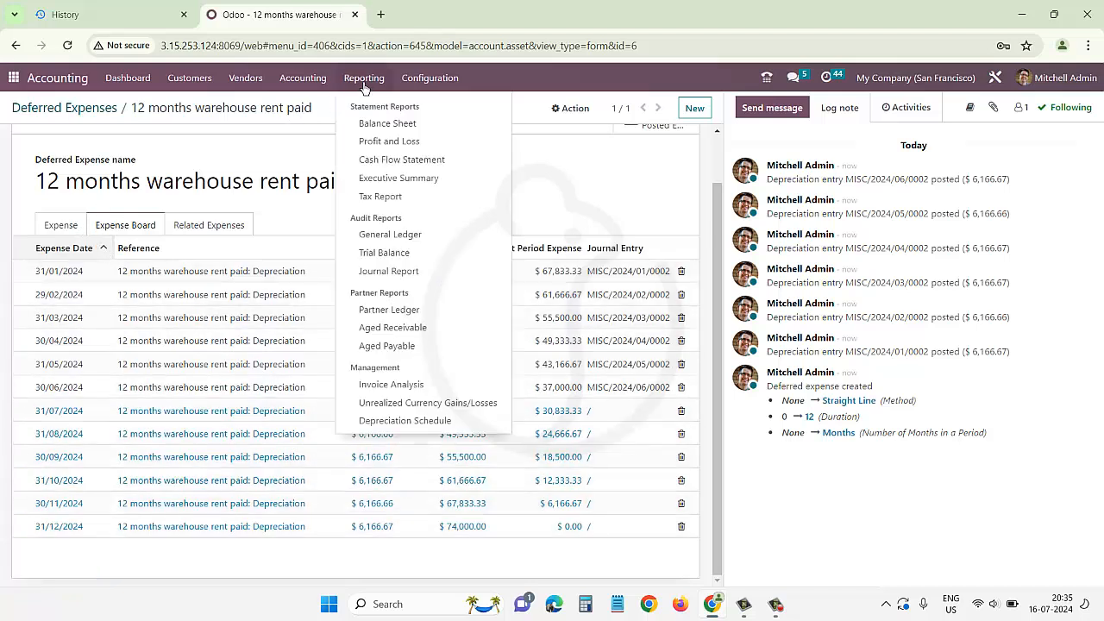
{"action": "left_click", "coordinate": [402, 253]}
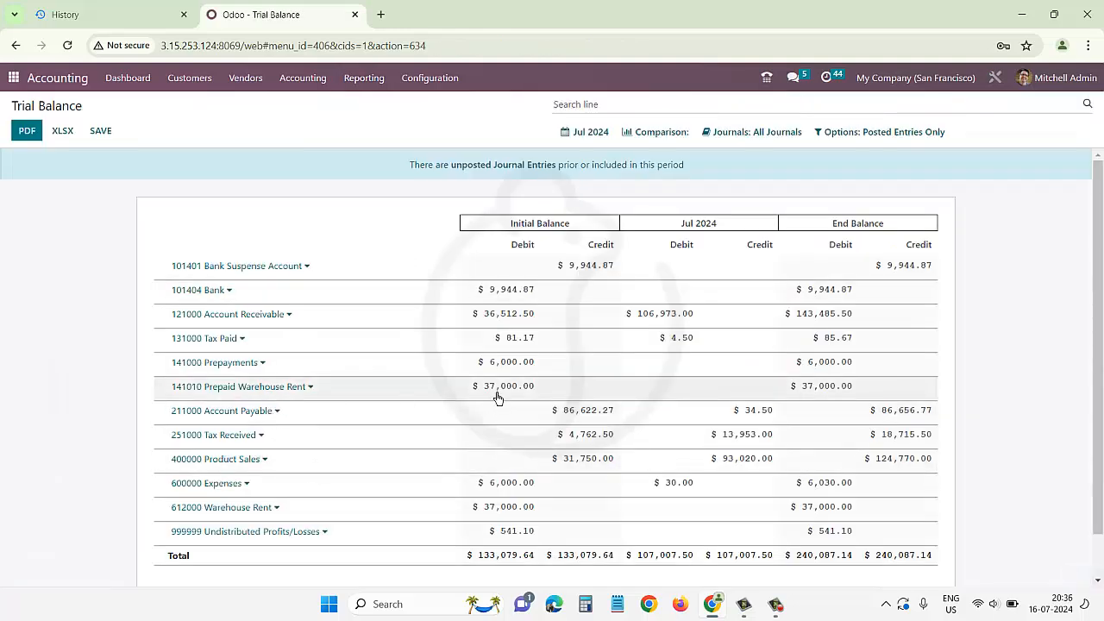
{"action": "left_click_drag", "start_coordinate": [485, 387], "coordinate": [541, 388]}
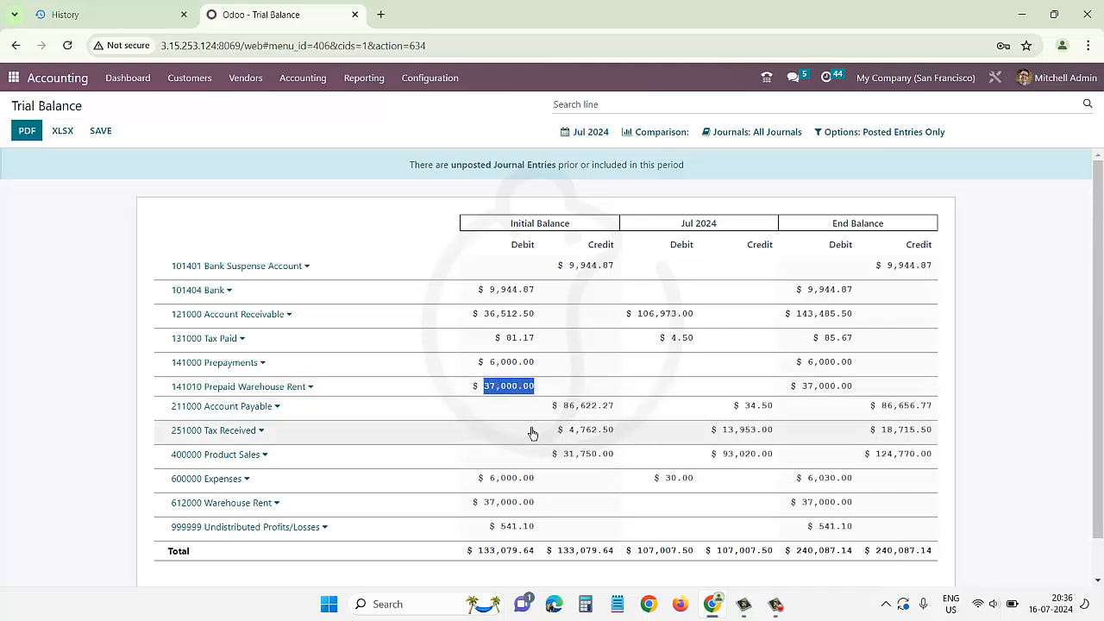
{"action": "left_click_drag", "start_coordinate": [490, 509], "coordinate": [541, 511]}
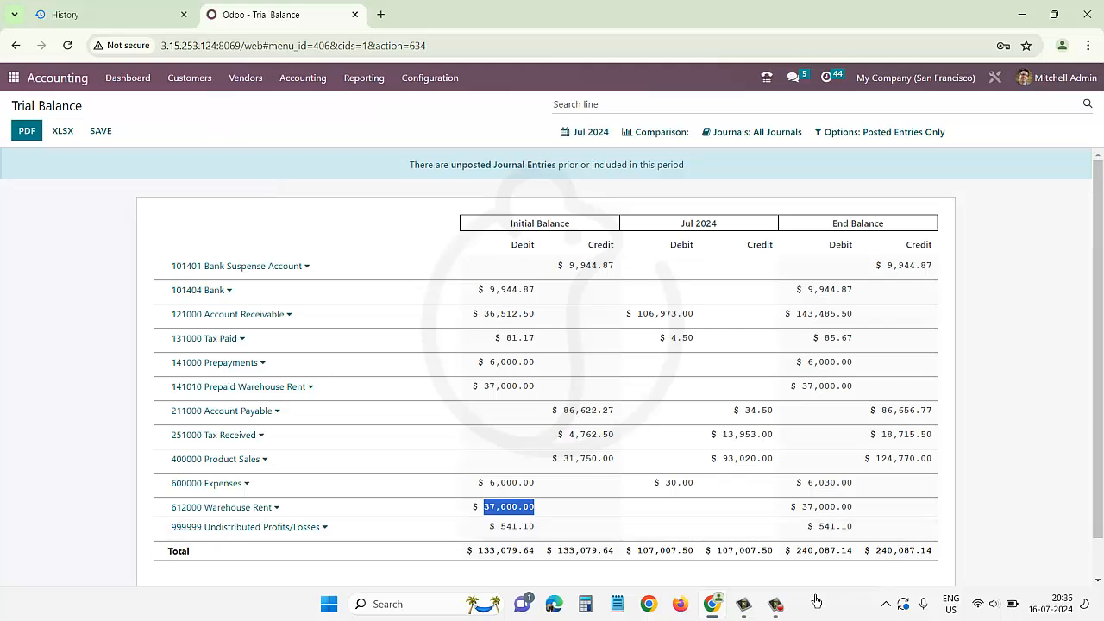
{"action": "left_click", "coordinate": [774, 604]}
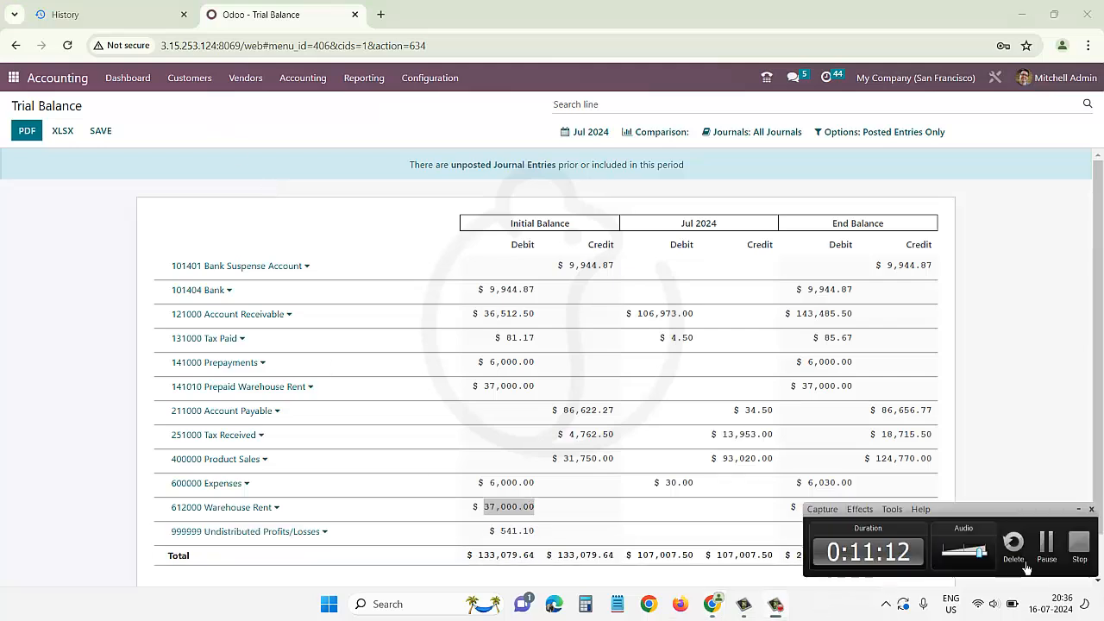
{"action": "left_click", "coordinate": [1078, 552]}
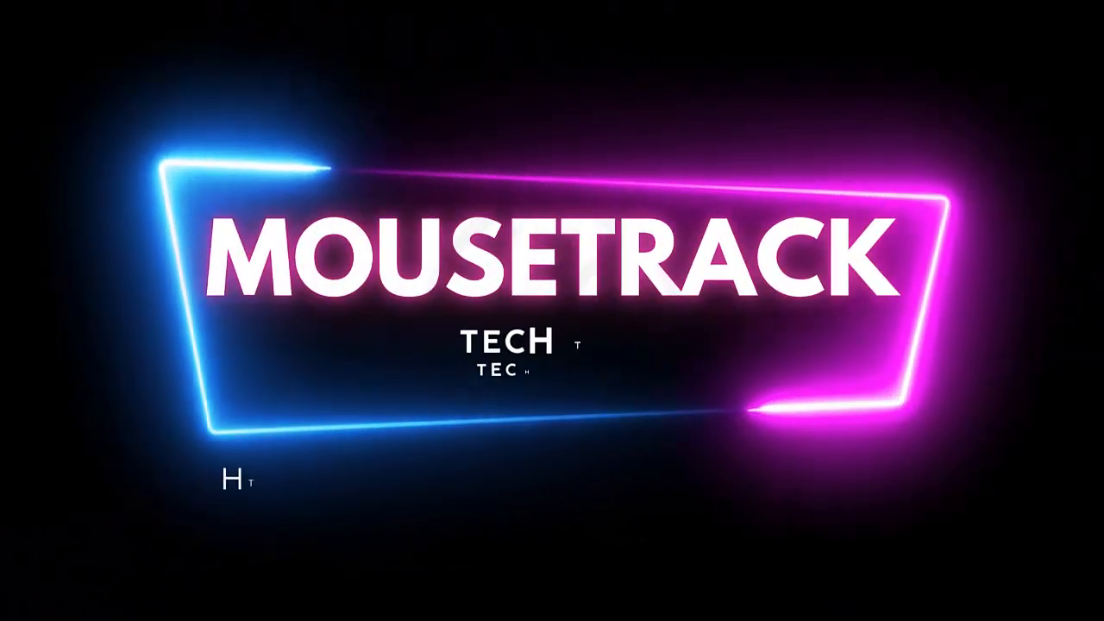